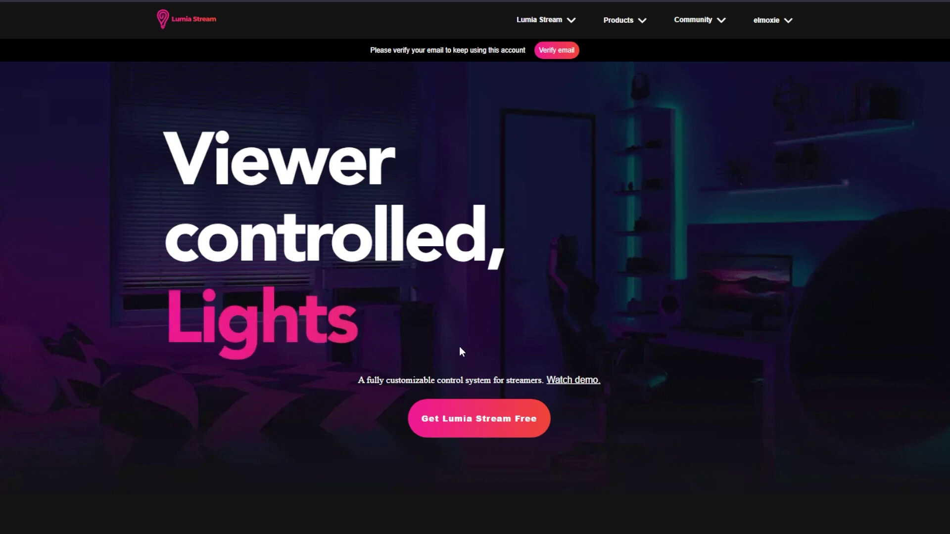
Step: Download the Lumia Stream Setup 6.4.8 installer from the 'Free for Windows' link
click(485, 424)
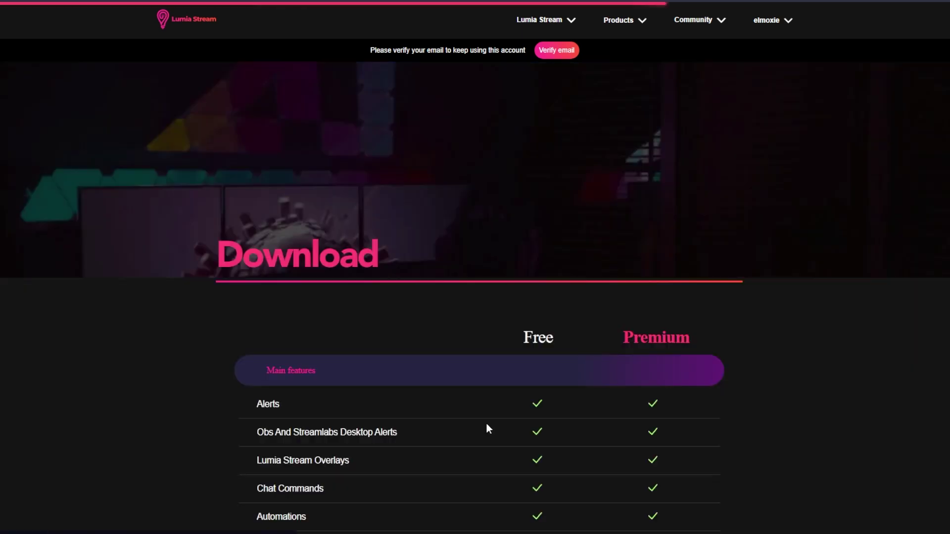
scroll(496, 409, down, 15)
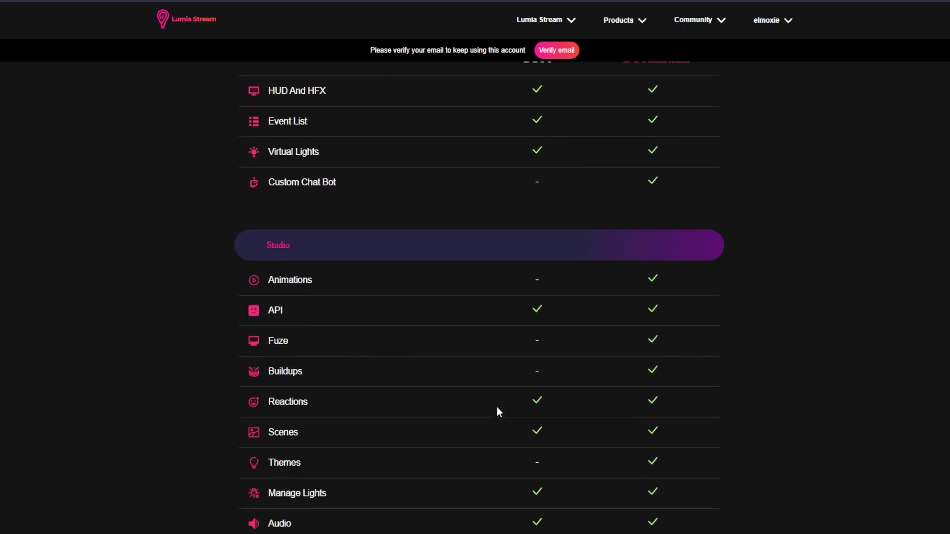
scroll(496, 413, down, 20)
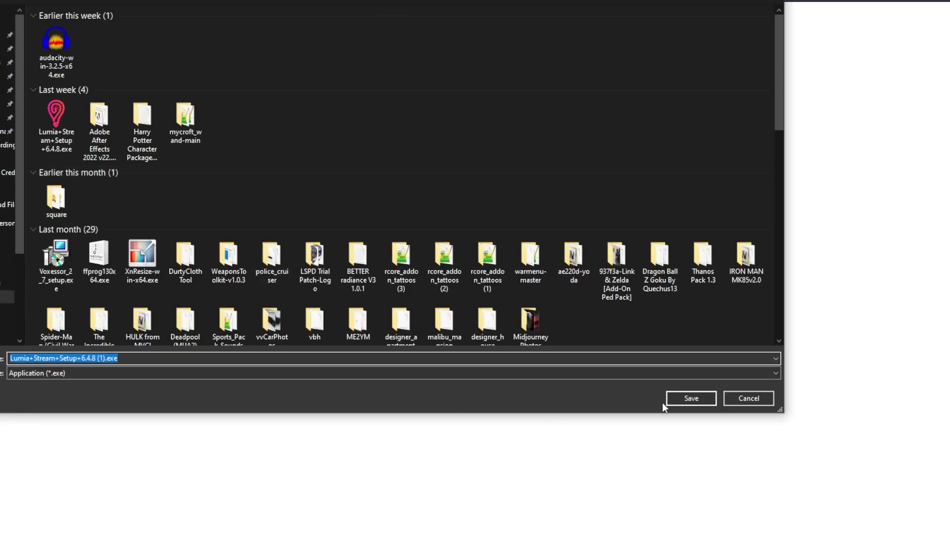
click(671, 399)
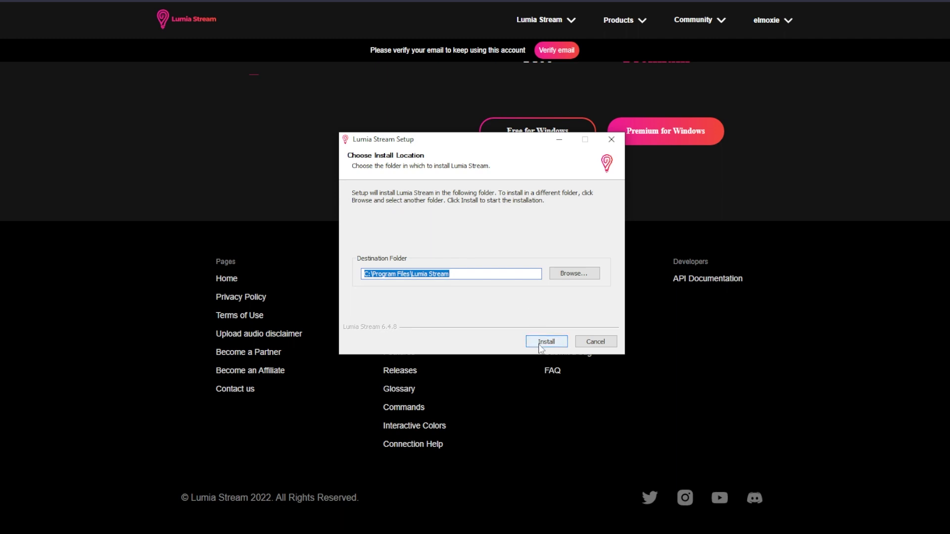
Step: Install Lumia Stream to D:\Program Files\Lumia Stream and launch it when setup finishes
key(Home)
key(Delete)
text(D)
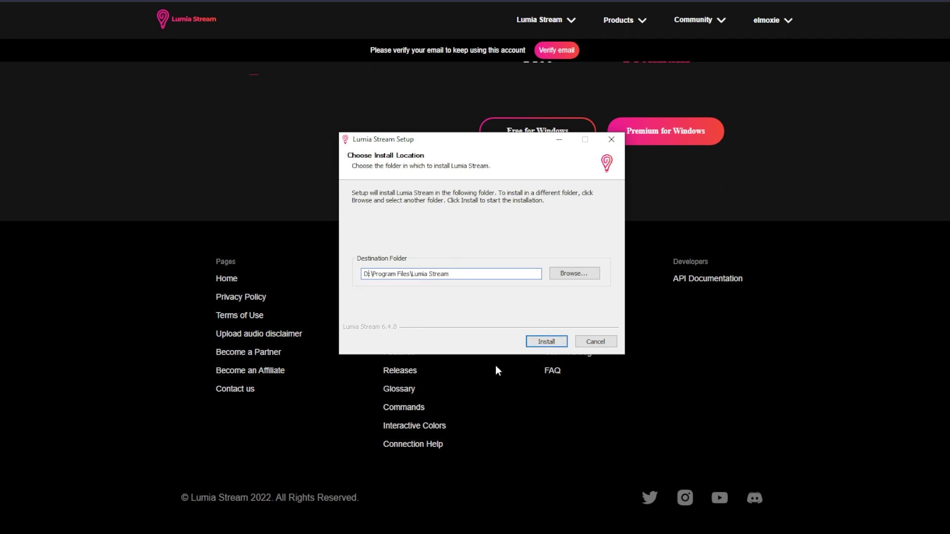
click(545, 341)
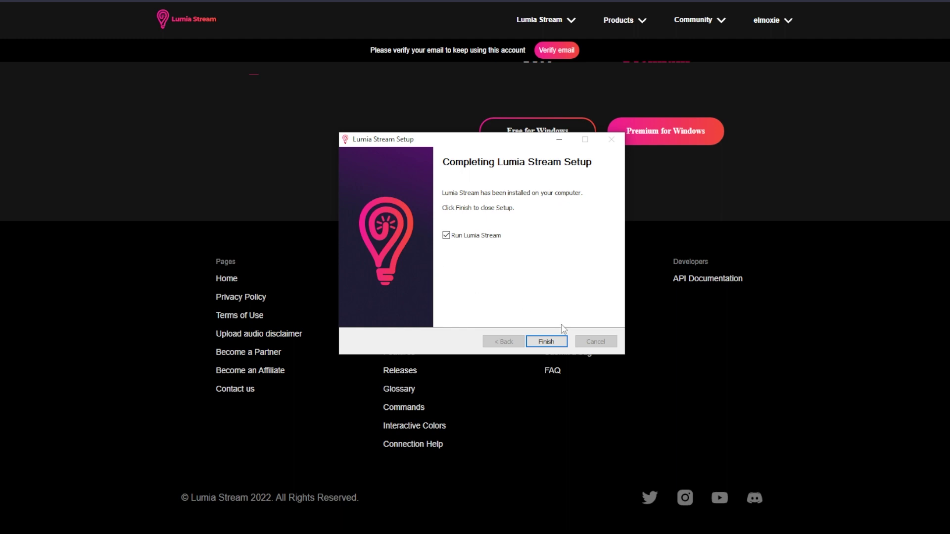
click(547, 345)
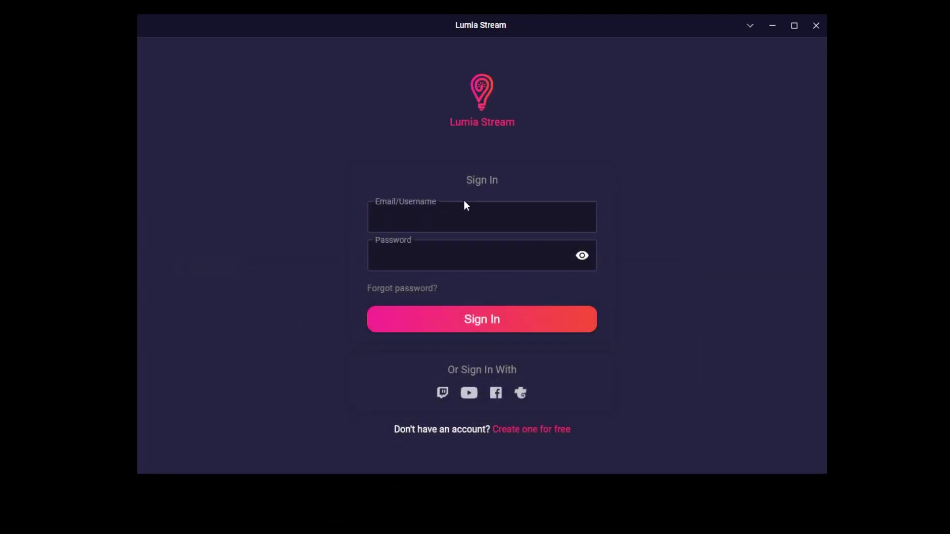
Step: Sign in with the account's e-mail address and password
click(444, 221)
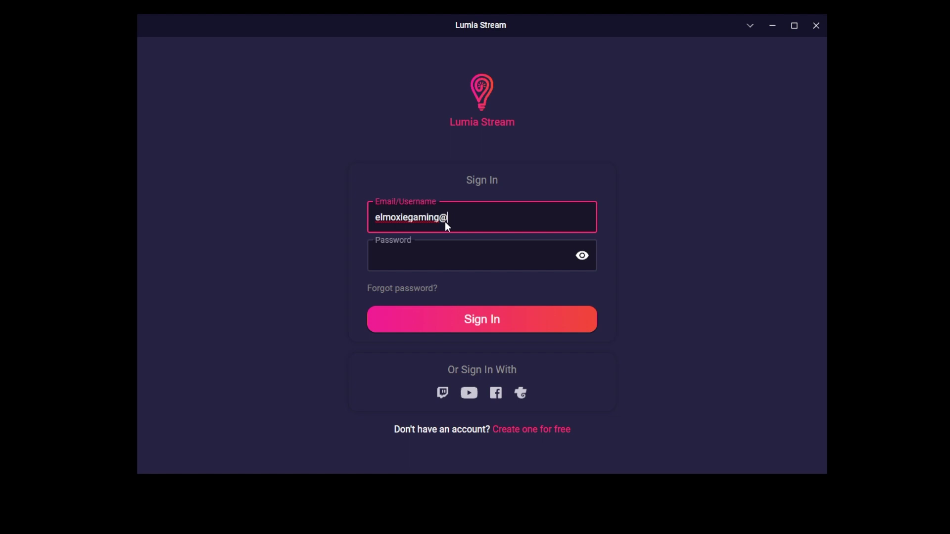
key(Tab)
text(••••••••••••••••)
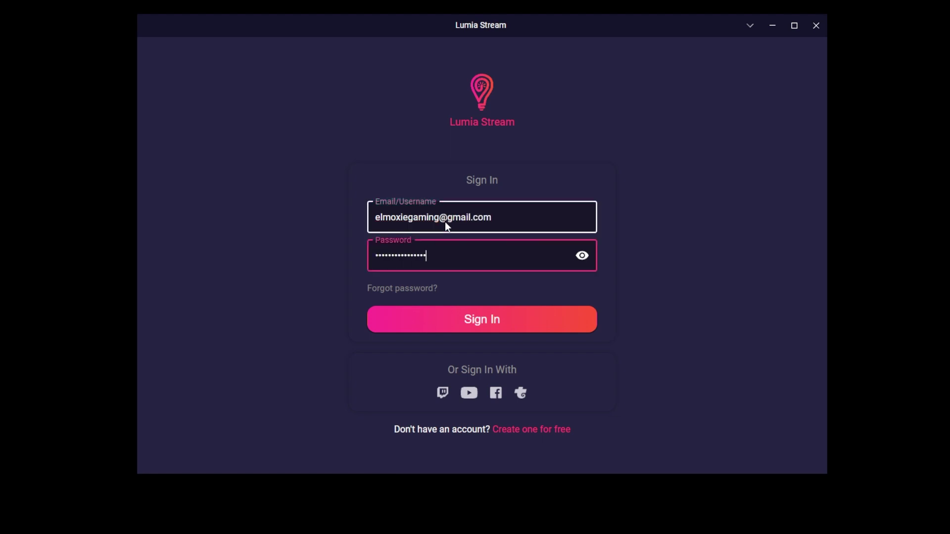
key(Return)
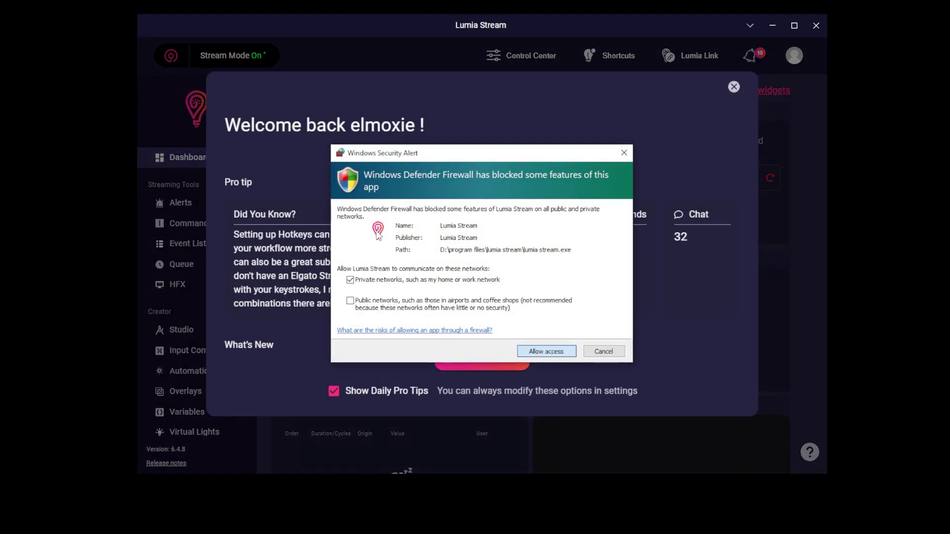
Step: Allow Lumia Stream through the firewall, dismiss the welcome screen, and go to Connections
key(Return)
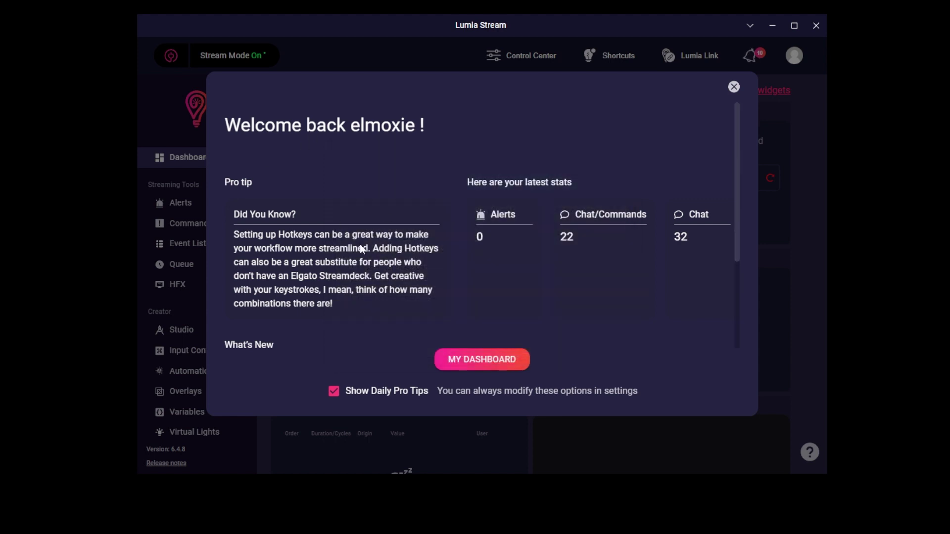
click(467, 361)
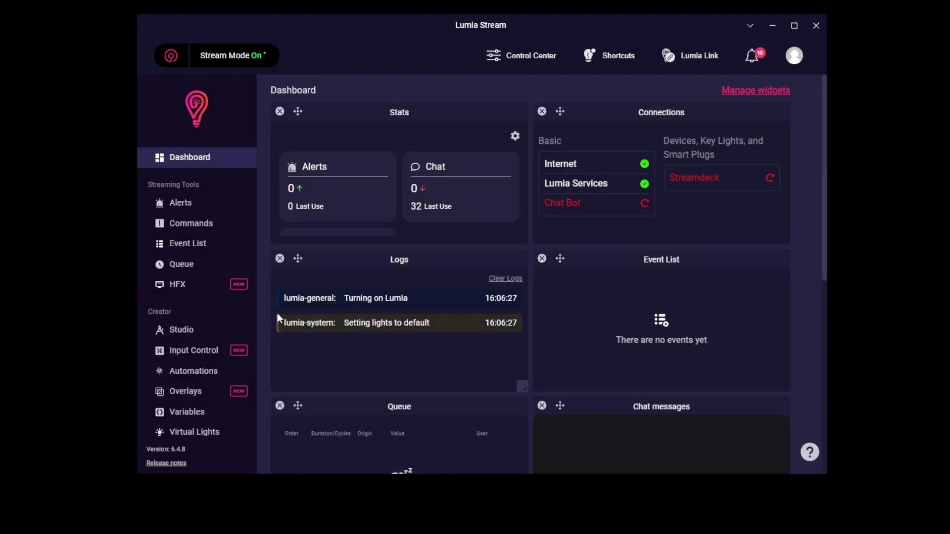
scroll(225, 293, down, 3)
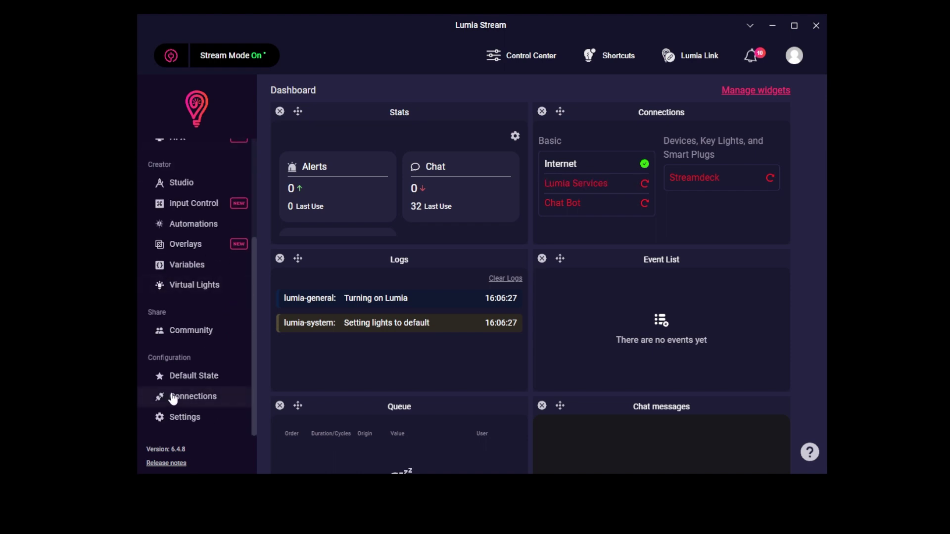
scroll(208, 281, up, 1)
scroll(208, 277, up, 3)
scroll(201, 306, down, 3)
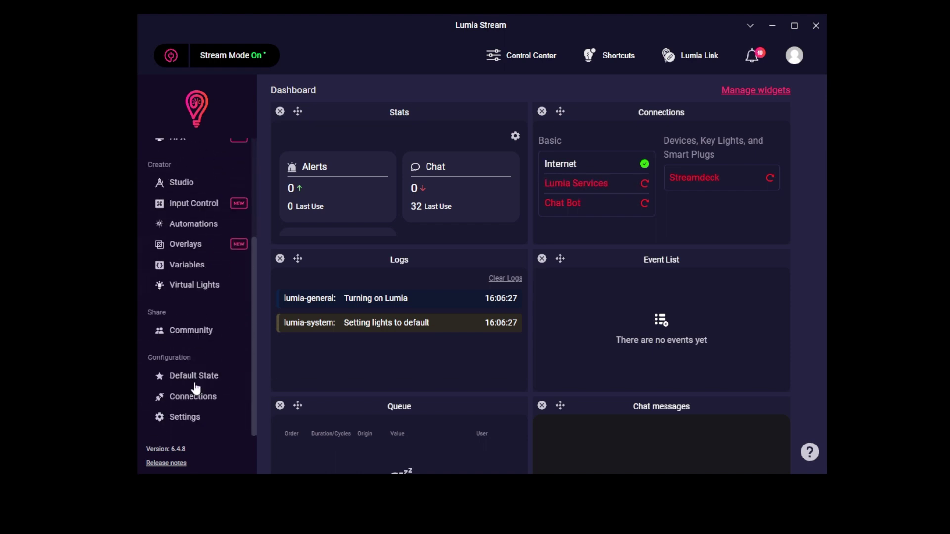
click(195, 397)
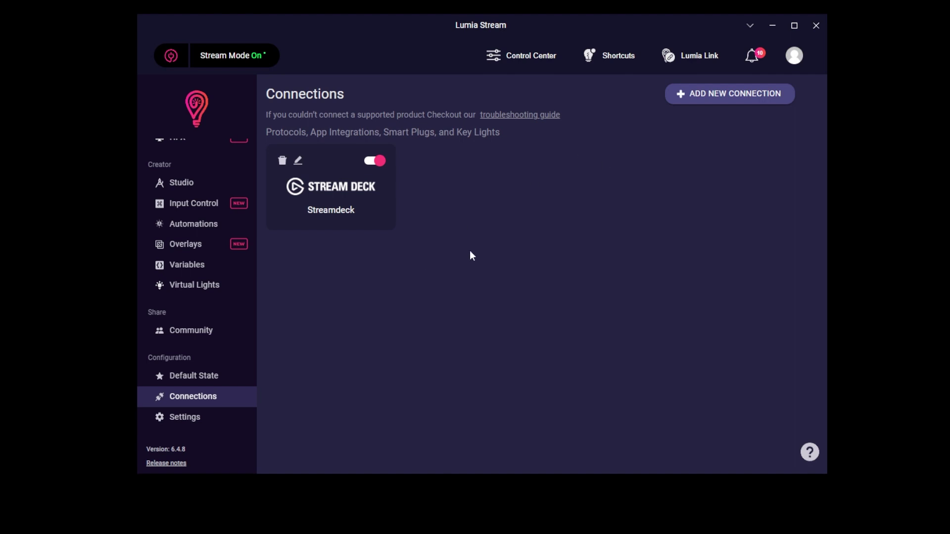
Step: Update Lumia Stream to 7.0.0-beta.6 from the General settings
click(794, 56)
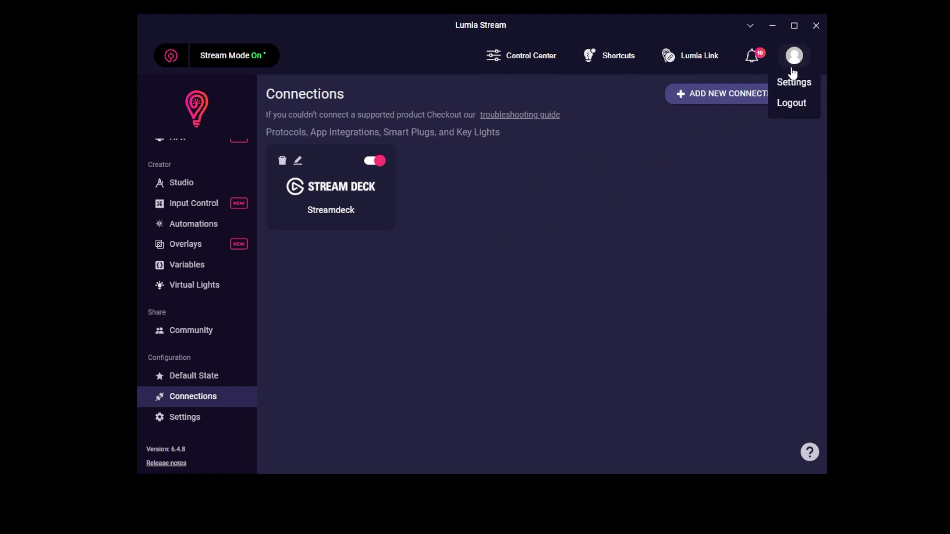
click(794, 83)
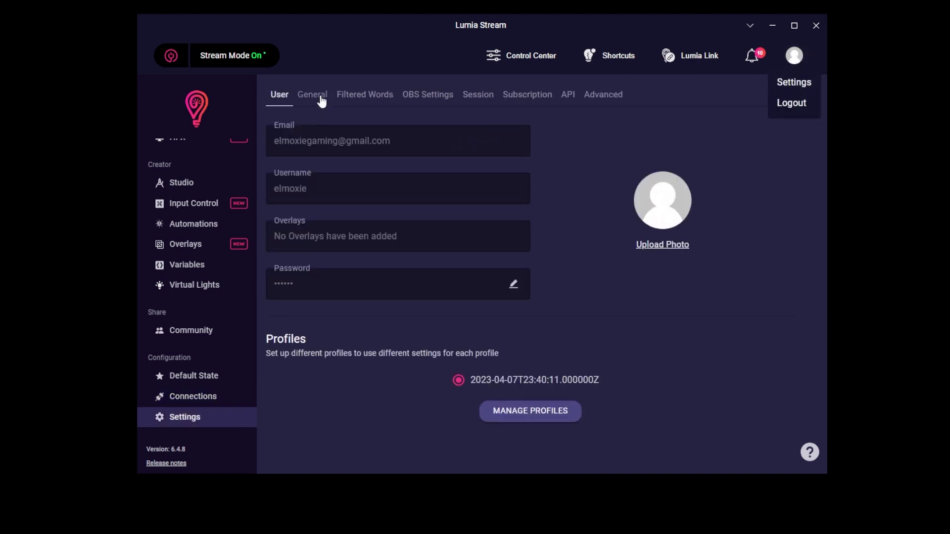
click(322, 101)
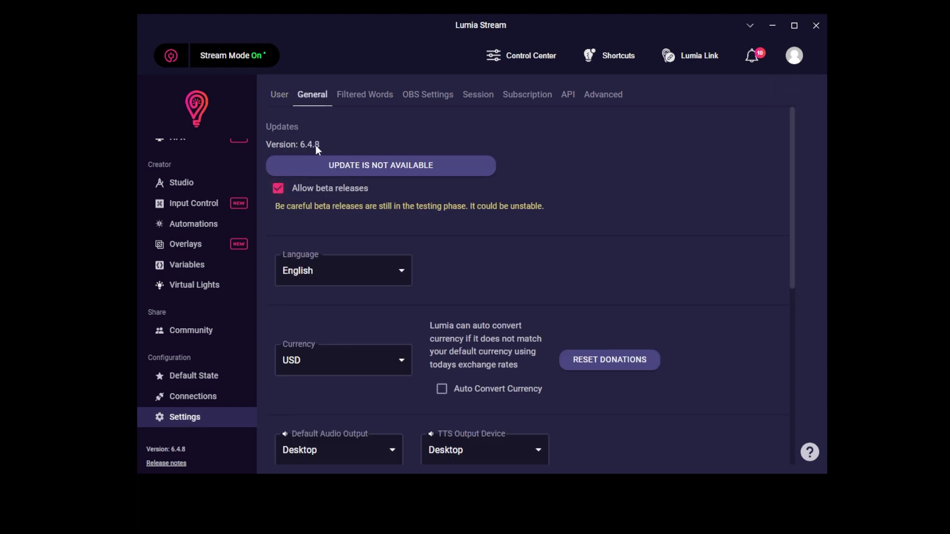
click(379, 165)
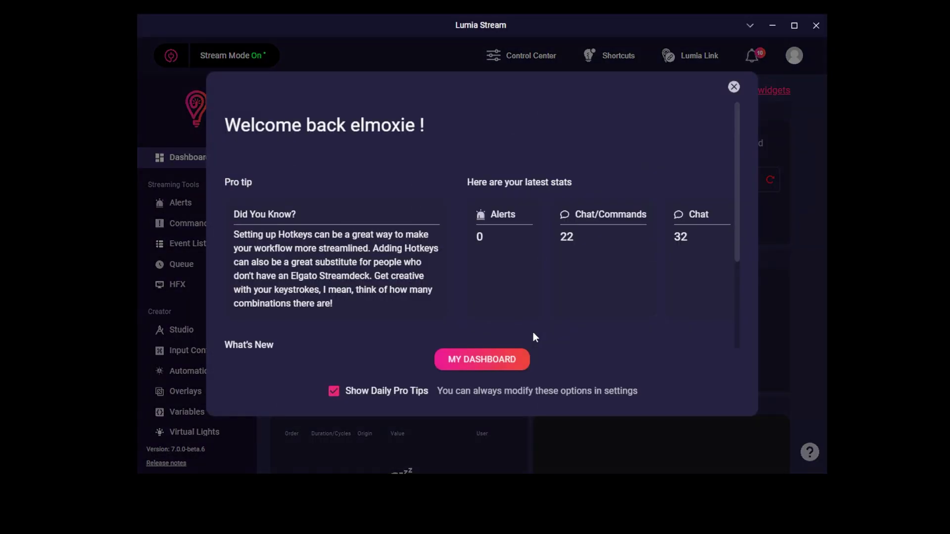
Step: Dismiss the welcome screen and return to the Connections page
click(500, 359)
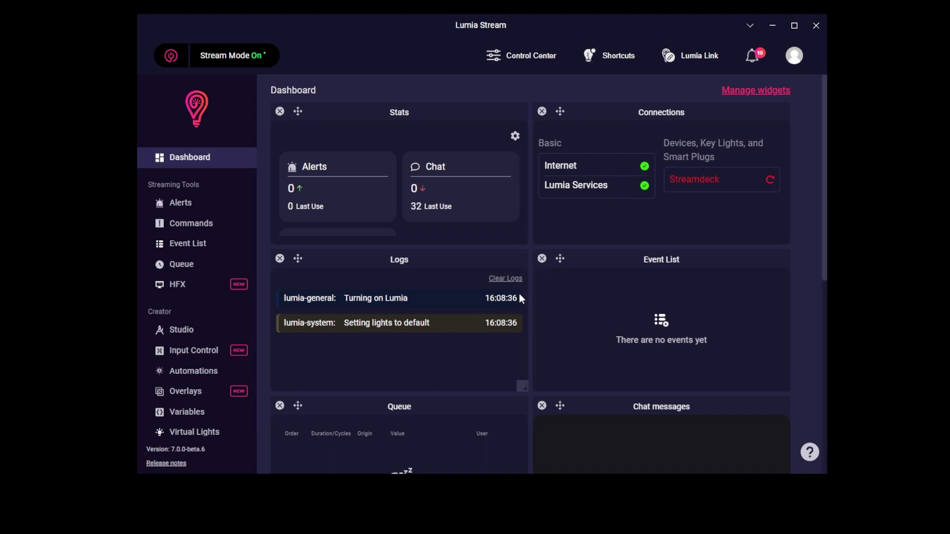
scroll(188, 338, down, 3)
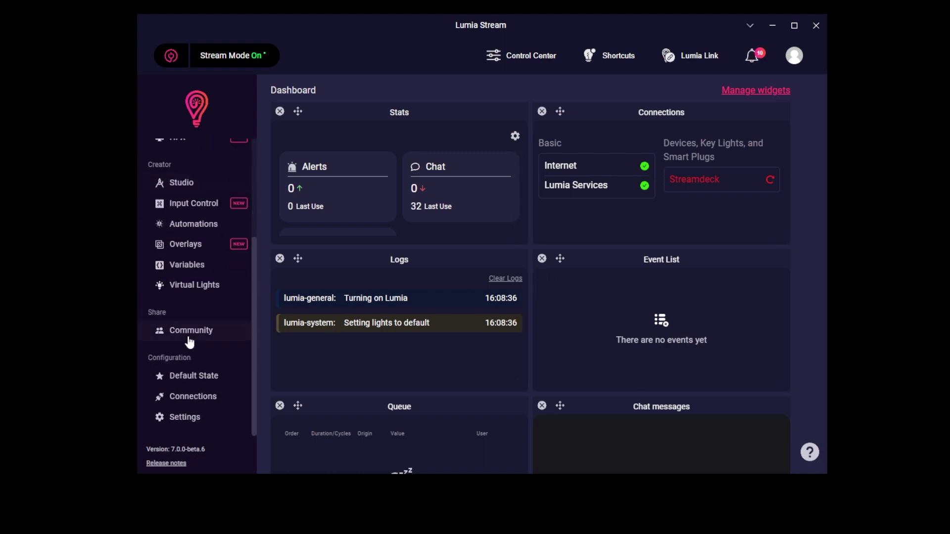
click(178, 402)
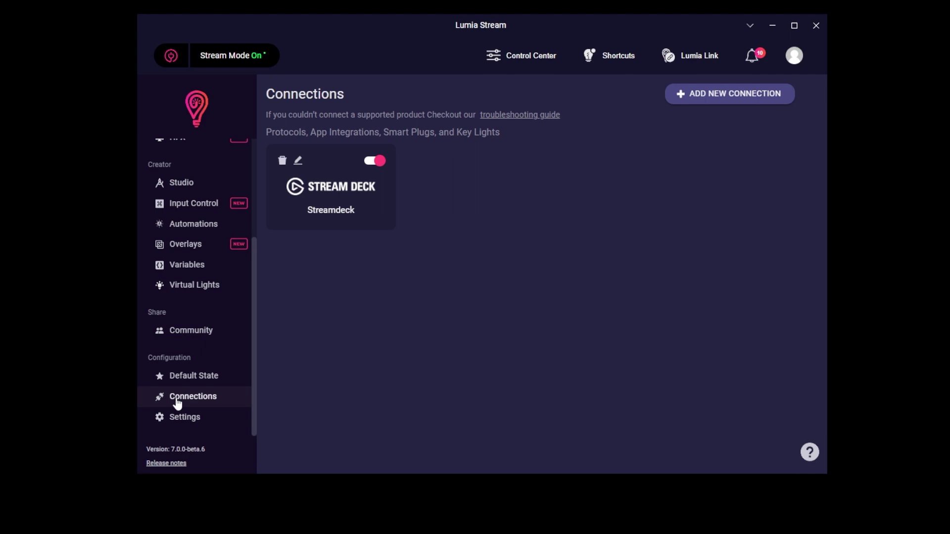
Step: Add a Kick connection, accept the experimental warning, and connect with the Kick username
click(740, 94)
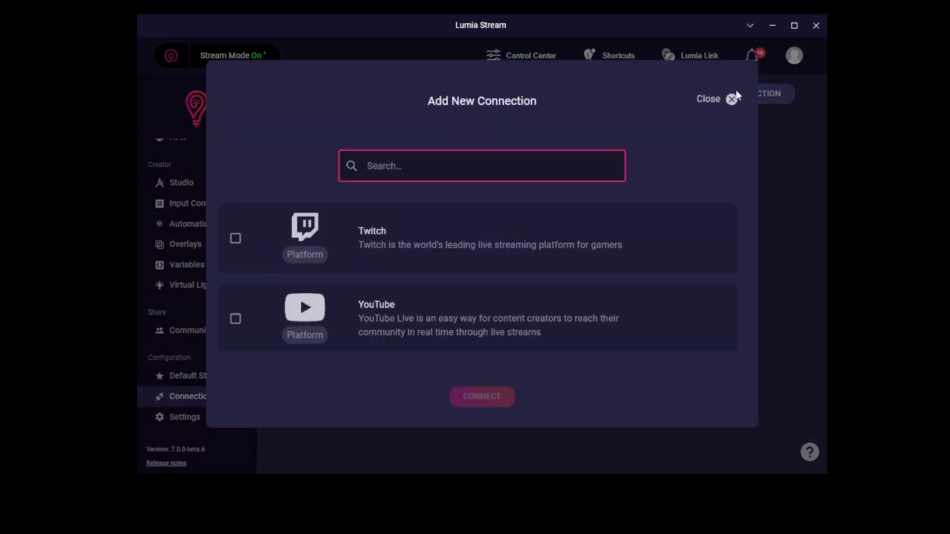
text(kick)
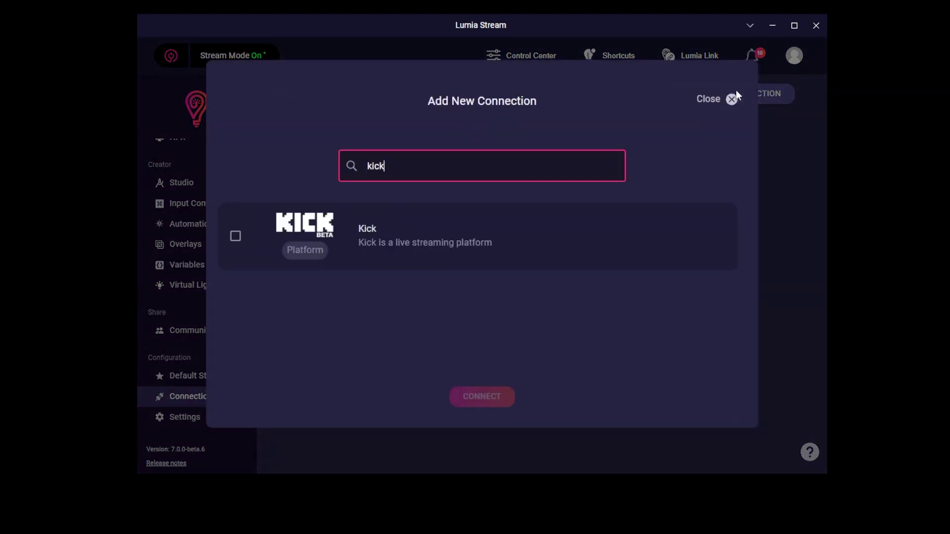
click(236, 237)
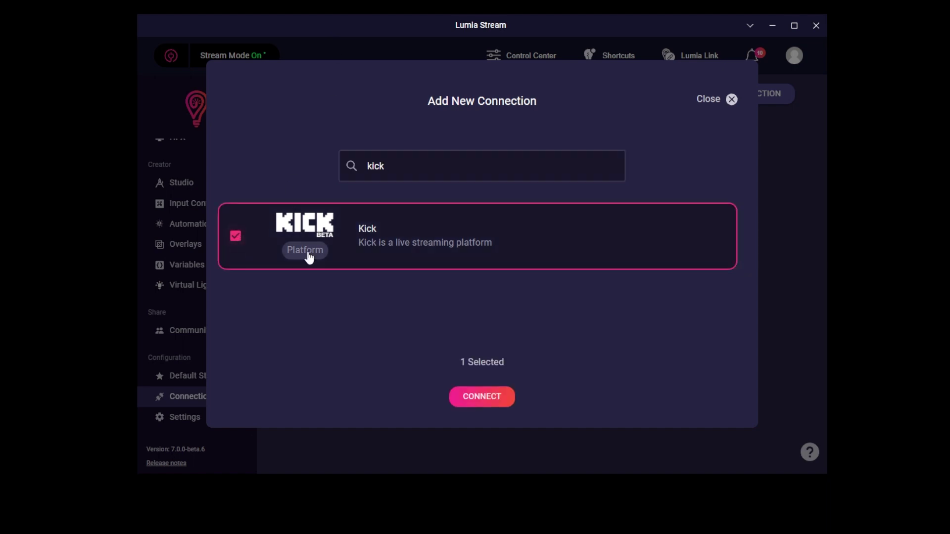
click(485, 399)
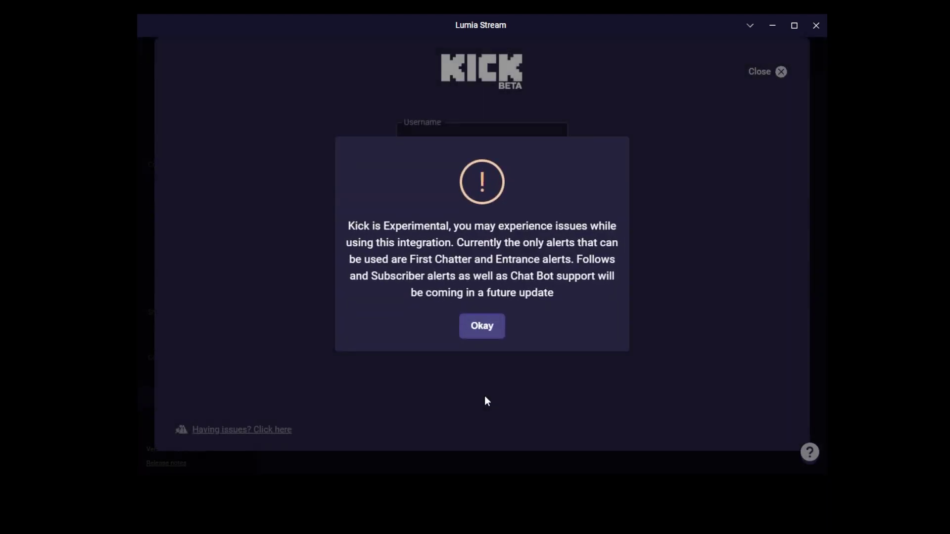
click(476, 328)
click(475, 139)
text(elmoxie)
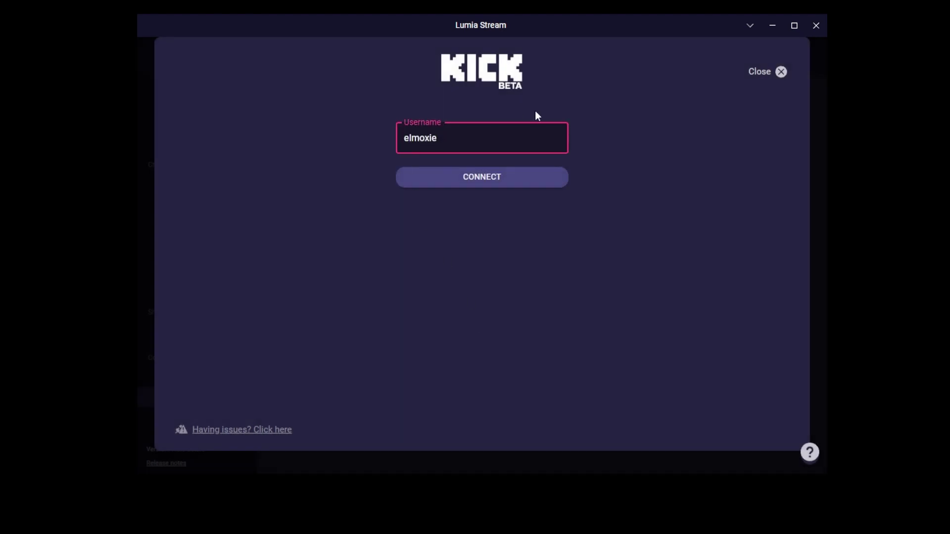
click(502, 175)
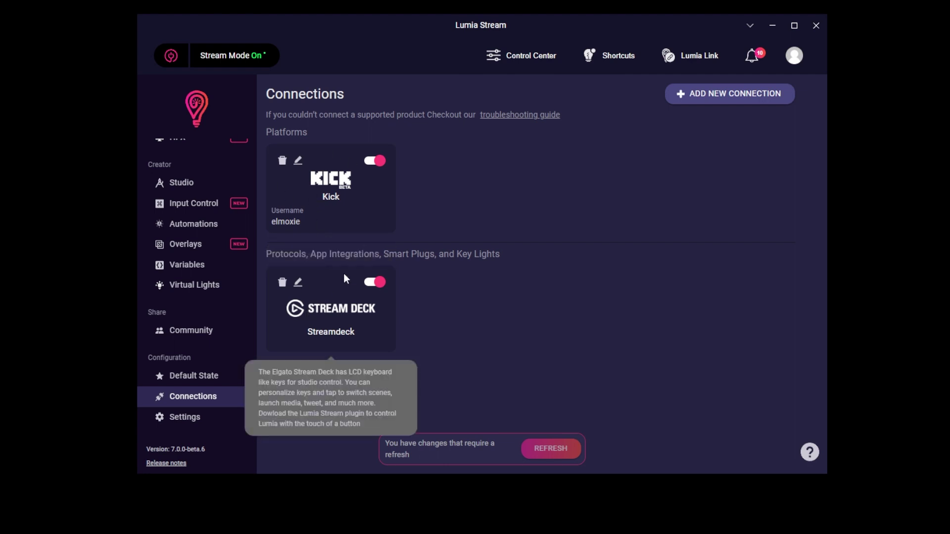
Step: Select every default color command on the Commands page and delete them all
scroll(225, 263, up, 3)
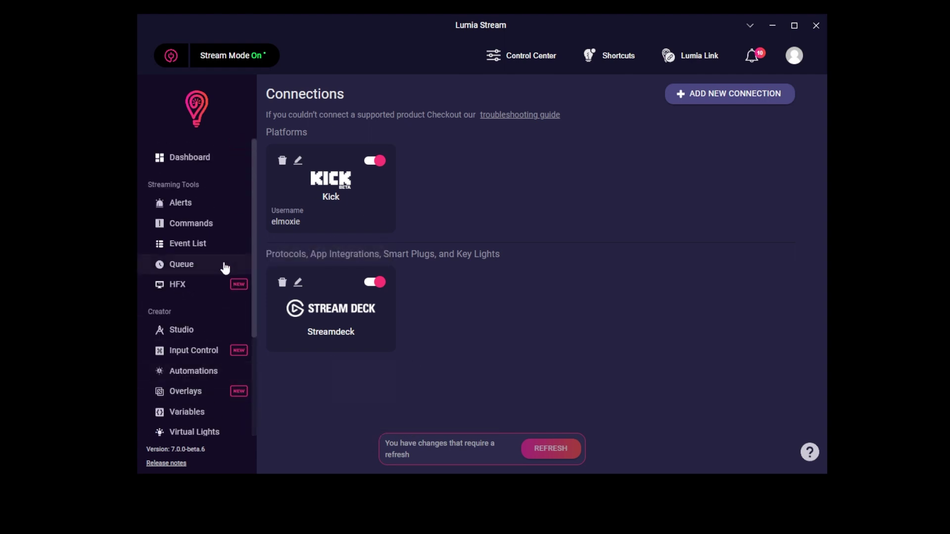
click(190, 225)
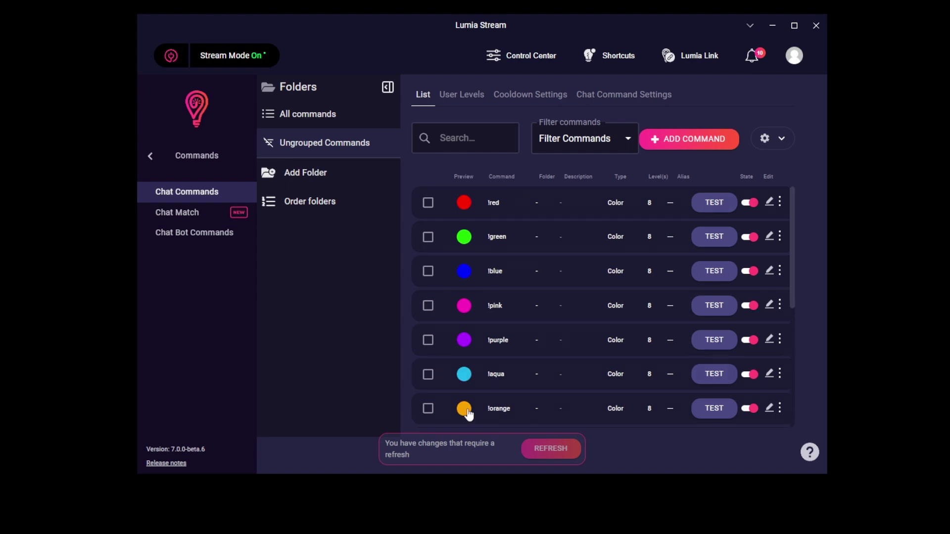
click(428, 203)
click(428, 190)
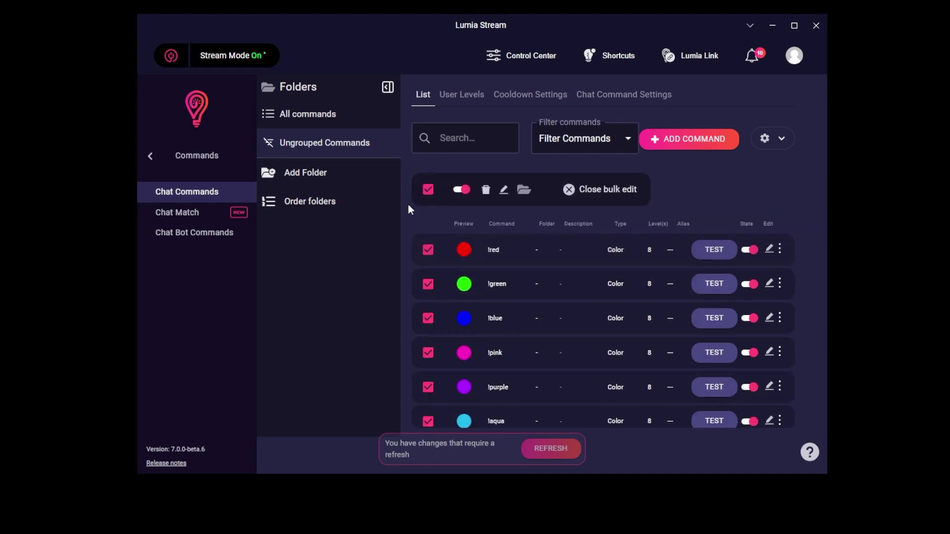
scroll(430, 281, down, 5)
scroll(434, 311, up, 5)
click(487, 193)
click(500, 307)
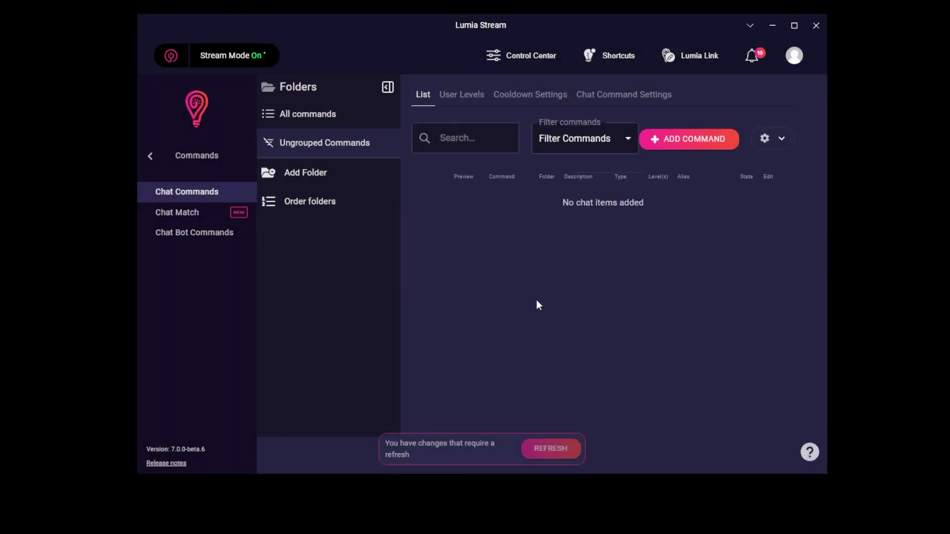
Step: Add an audio command using BroMilkMox.mp3 from the Audio Recording folder and preview it
click(685, 146)
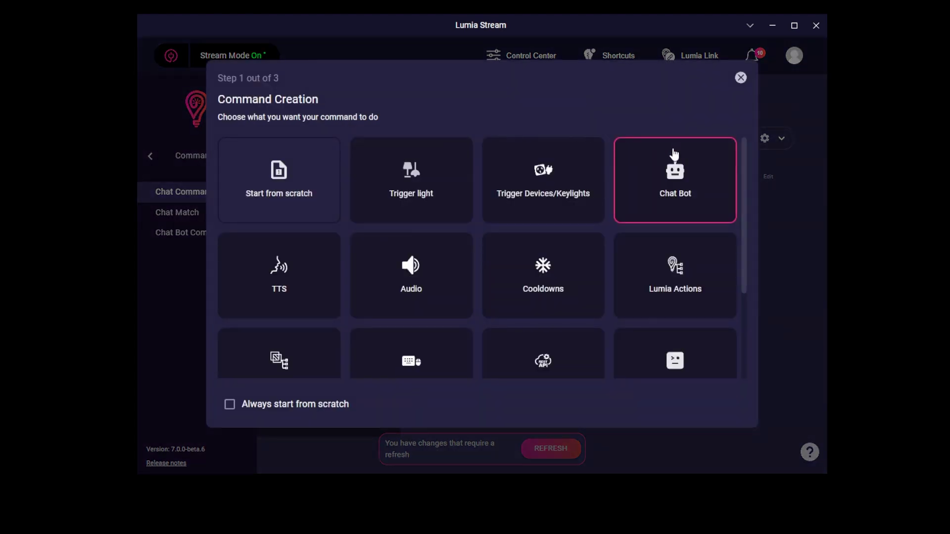
click(418, 280)
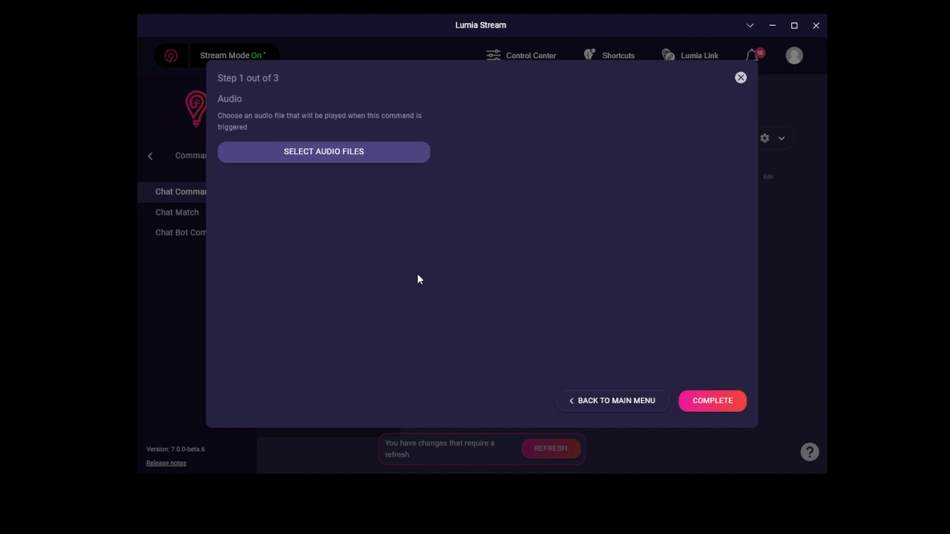
click(340, 157)
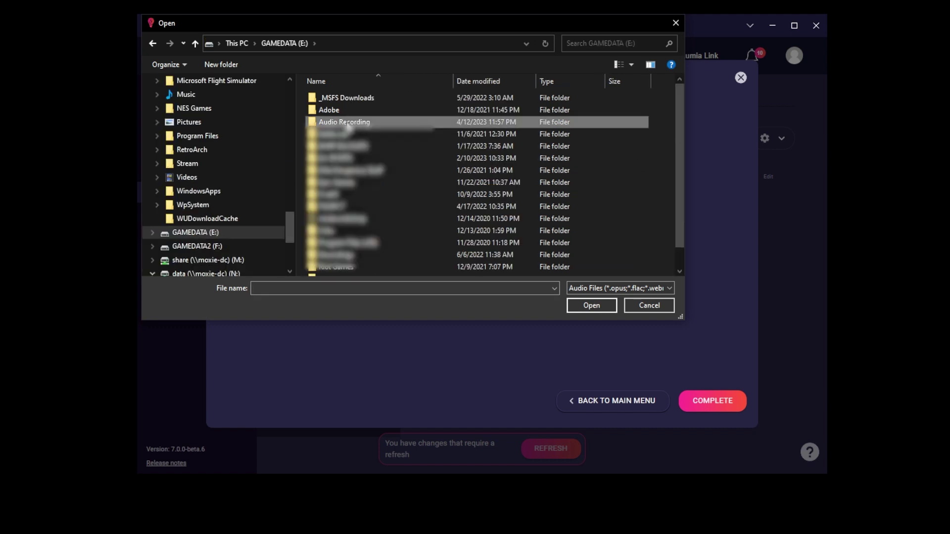
double_click(346, 122)
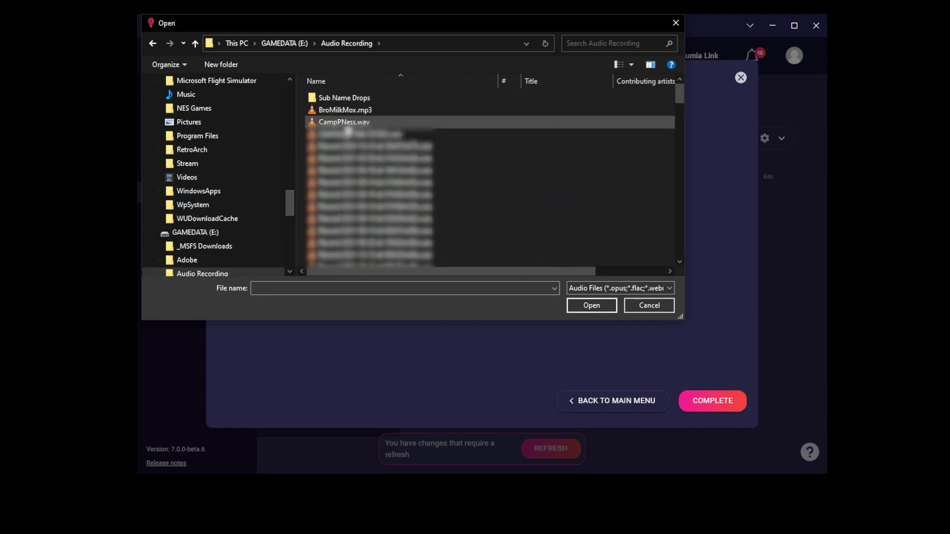
click(345, 114)
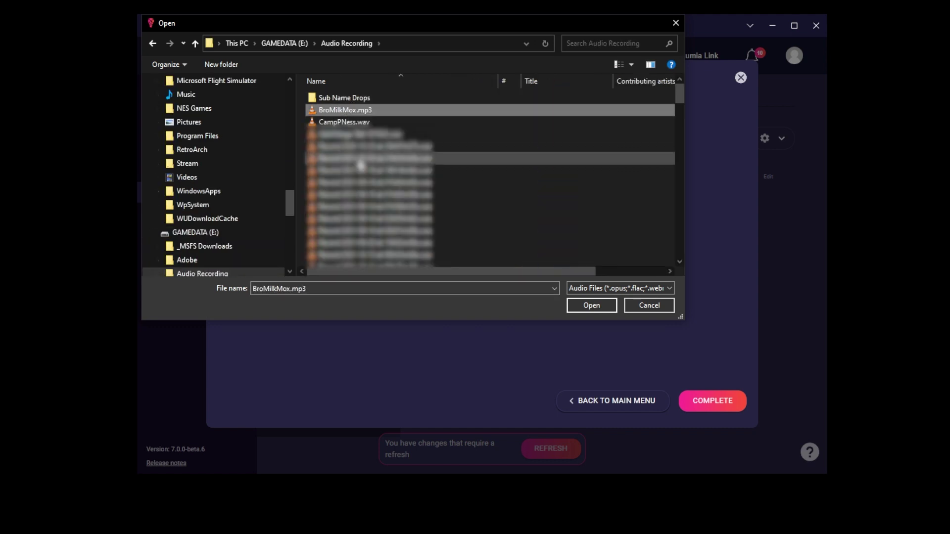
click(592, 305)
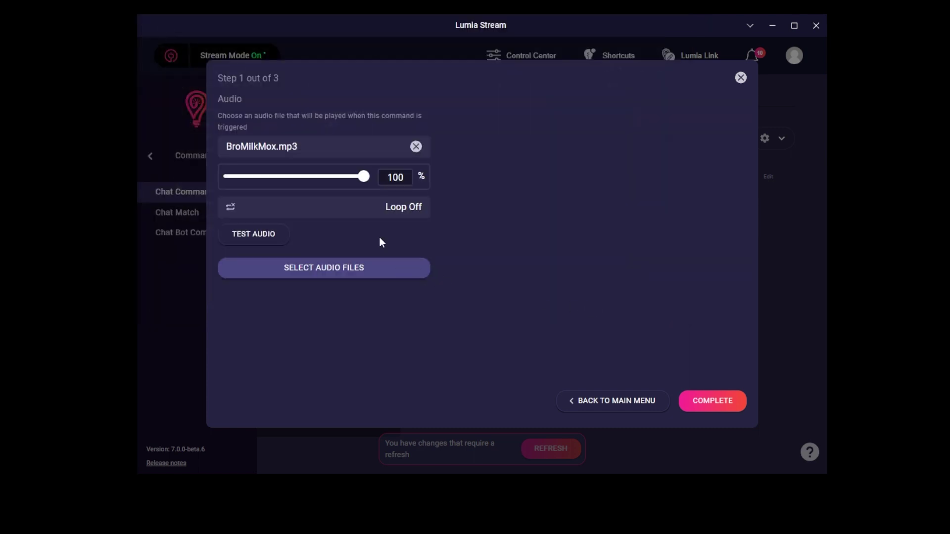
click(272, 238)
click(272, 238)
Step: Give the command a 10-second Command Cooldown with no bypass user levels
click(730, 406)
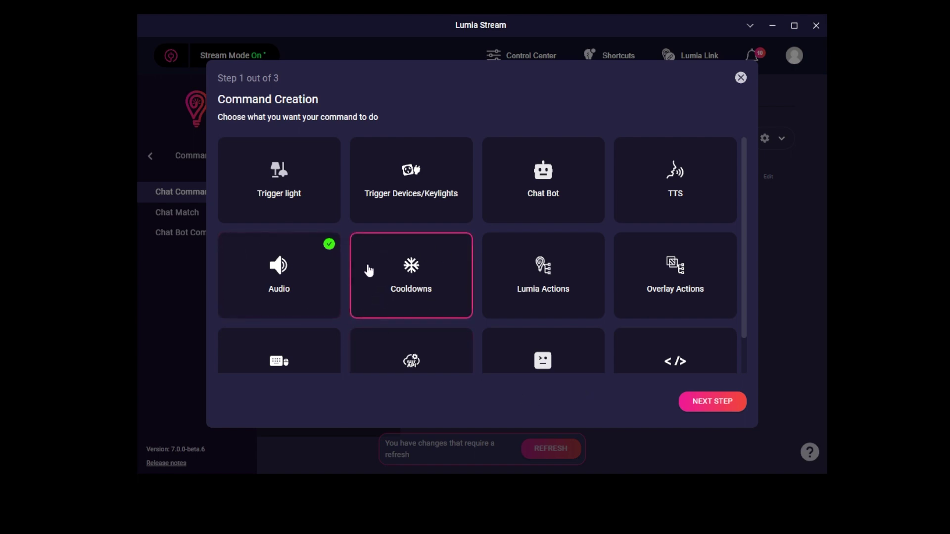
click(410, 267)
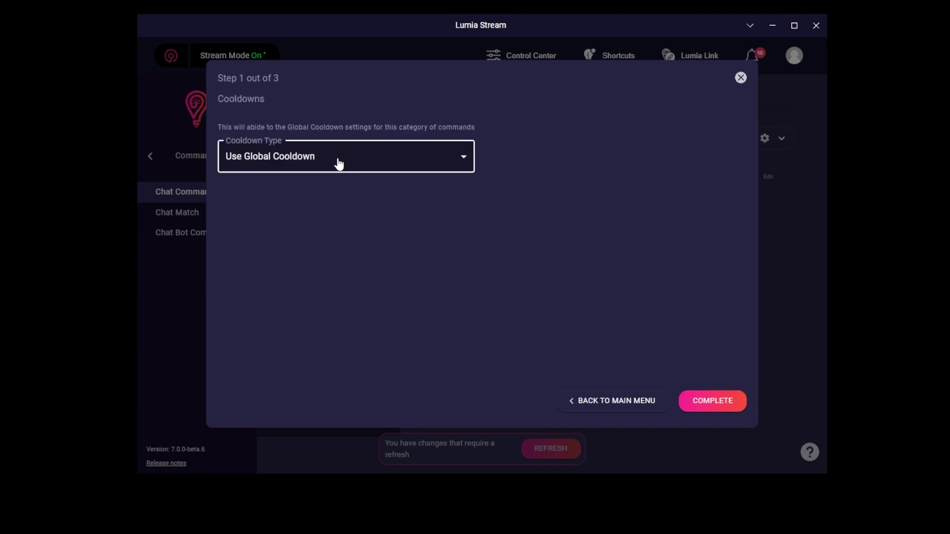
click(277, 159)
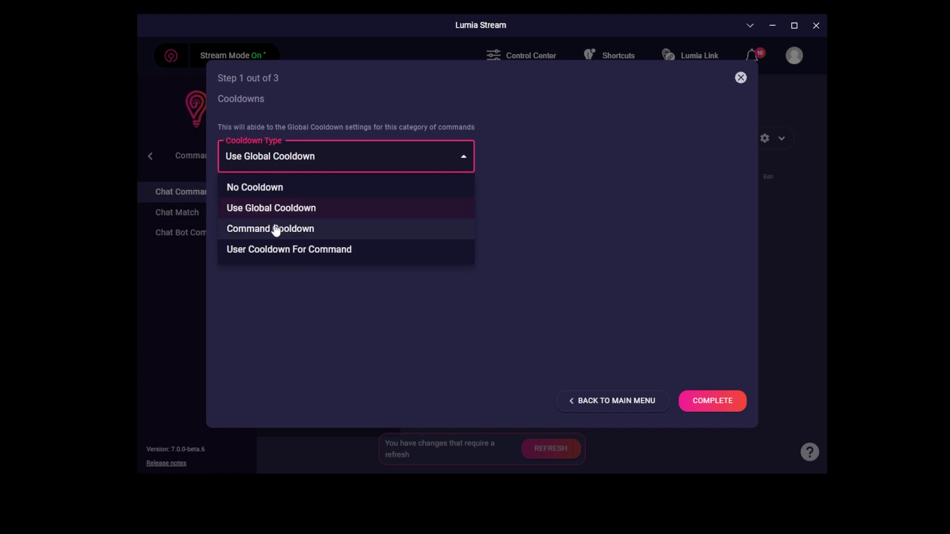
click(268, 230)
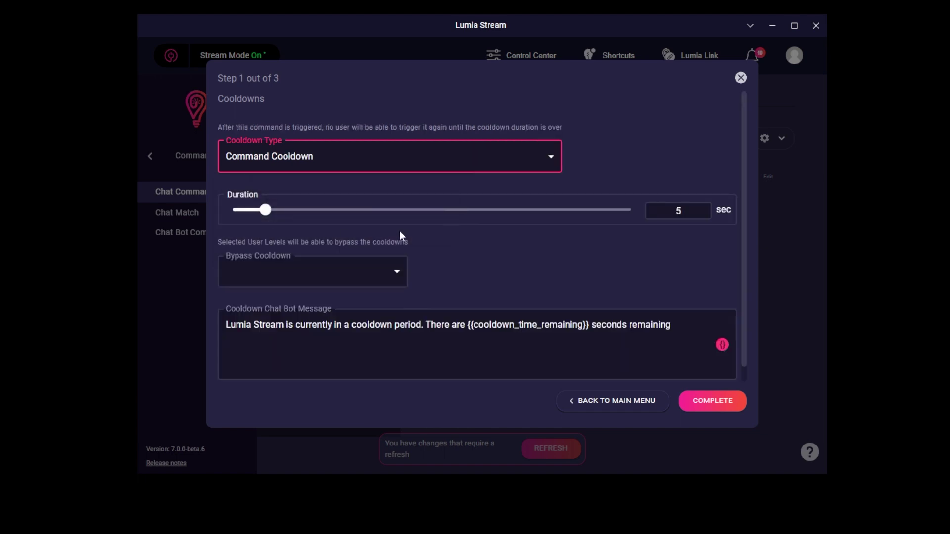
click(682, 210)
key(BackSpace)
text(10)
click(434, 326)
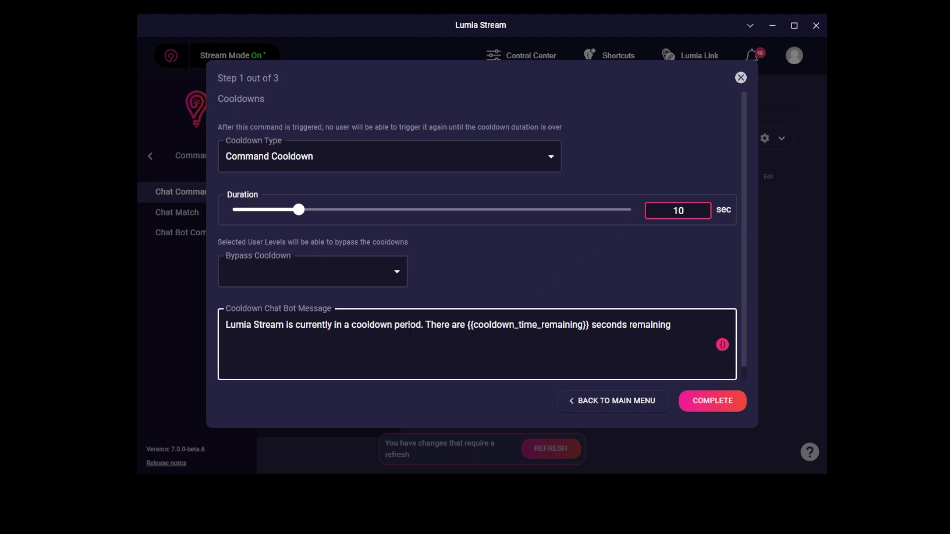
click(357, 274)
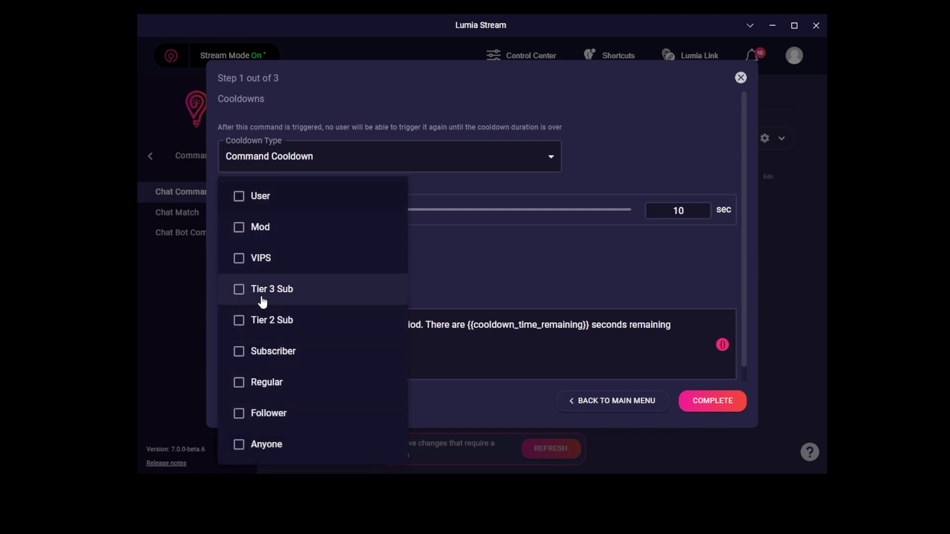
click(519, 245)
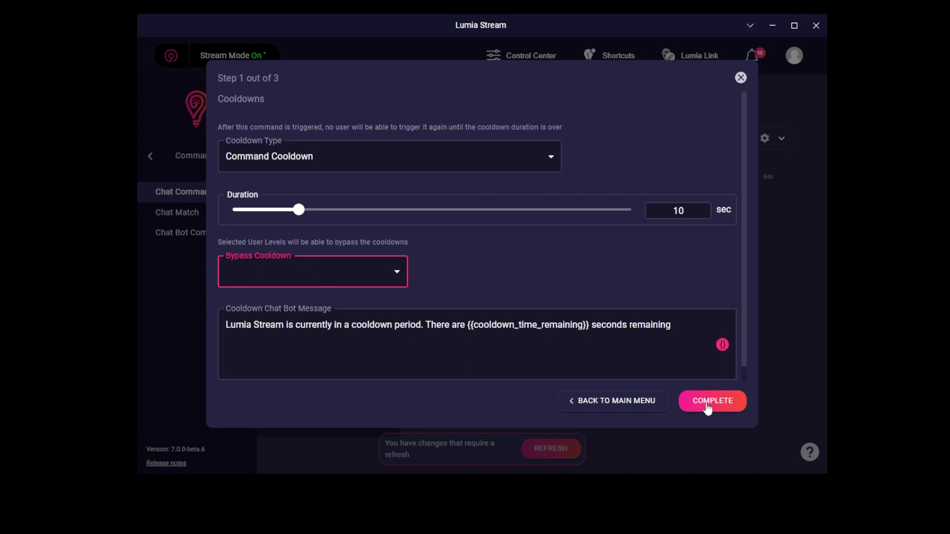
Step: Finish the cooldown, then name the command 'bromilk' with description 'Bro Milk'
click(707, 406)
scroll(589, 356, down, 1)
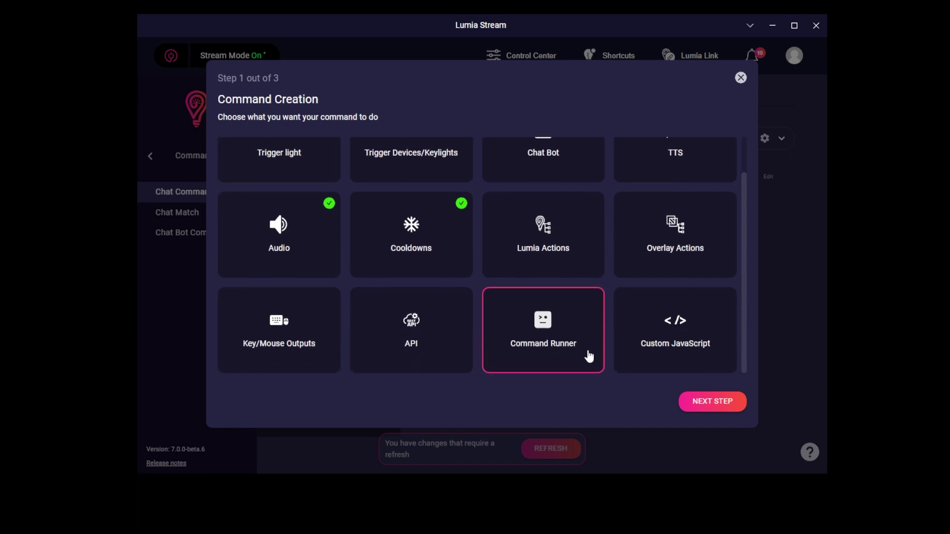
click(708, 402)
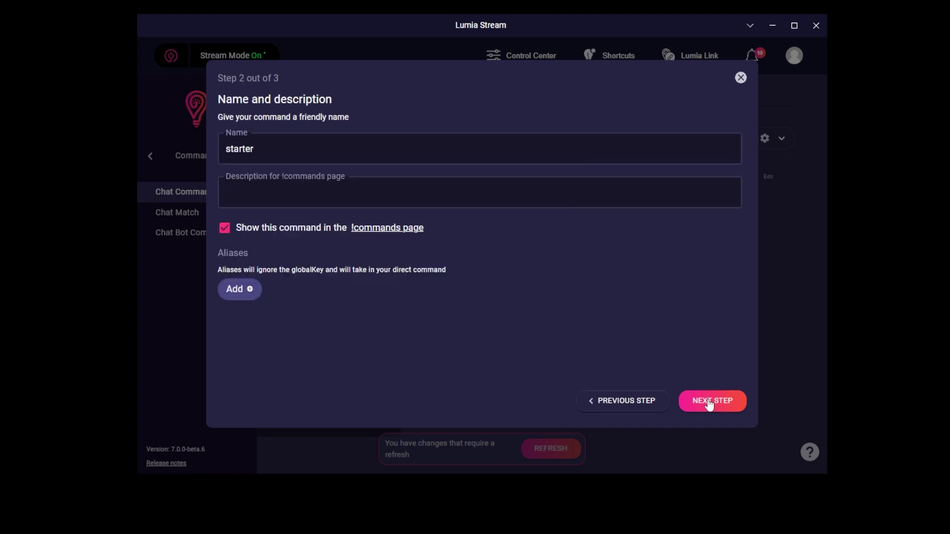
double_click(263, 147)
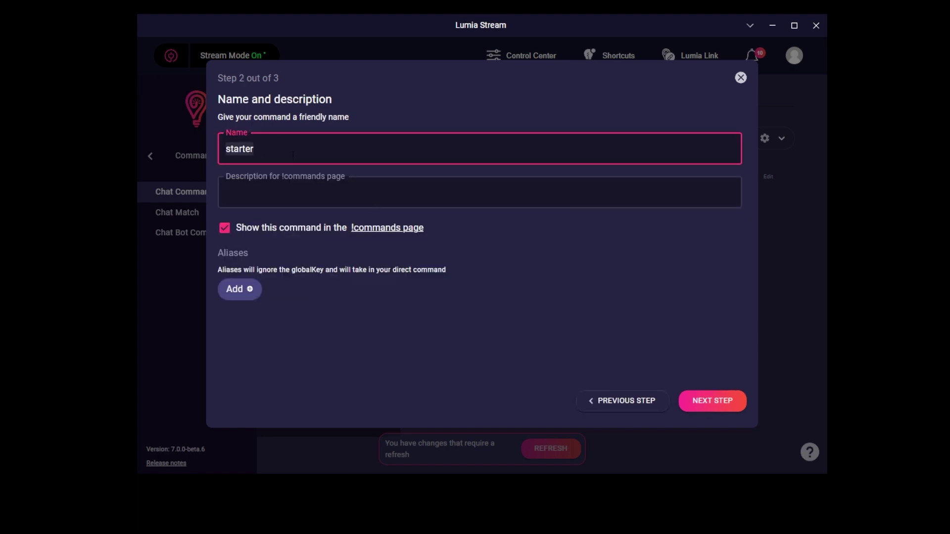
text(bromilk)
click(254, 192)
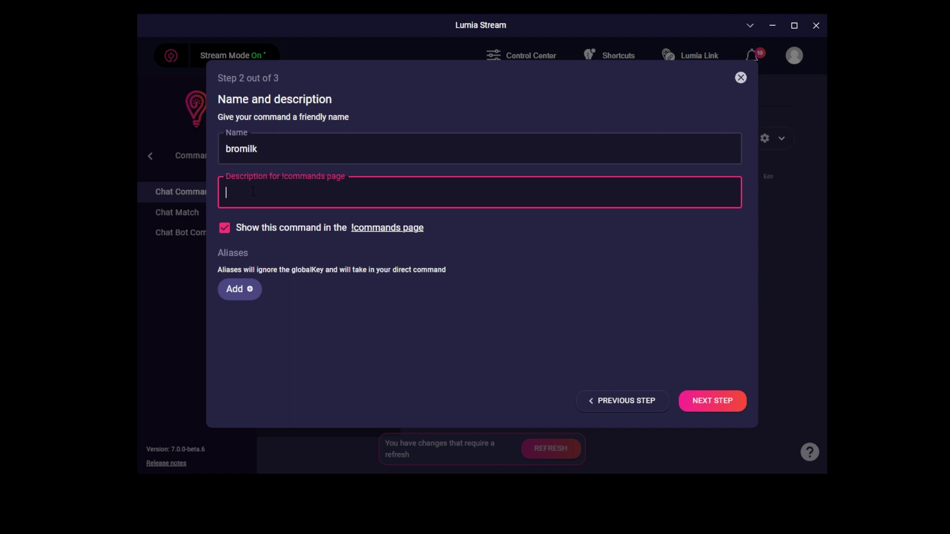
text(Brok M)
key(BackSpace)
key(BackSpace)
key(BackSpace)
text(Milk)
Step: Save the !bromilk command with its user levels left unchanged, and apply the pending changes
click(705, 412)
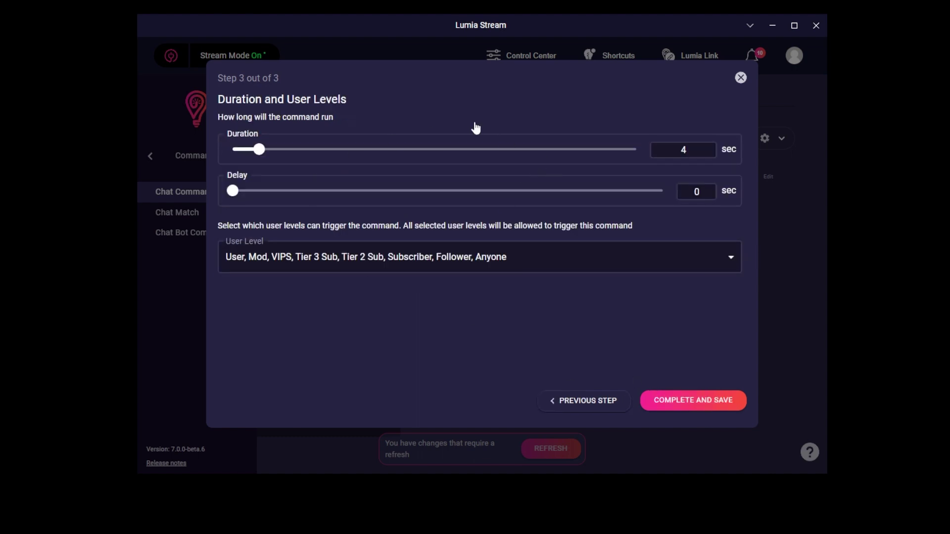
click(374, 264)
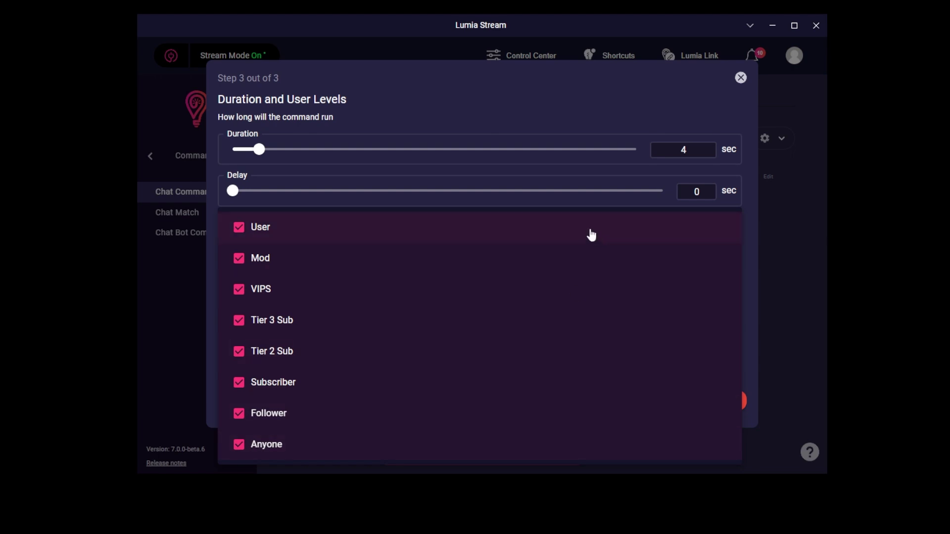
click(581, 102)
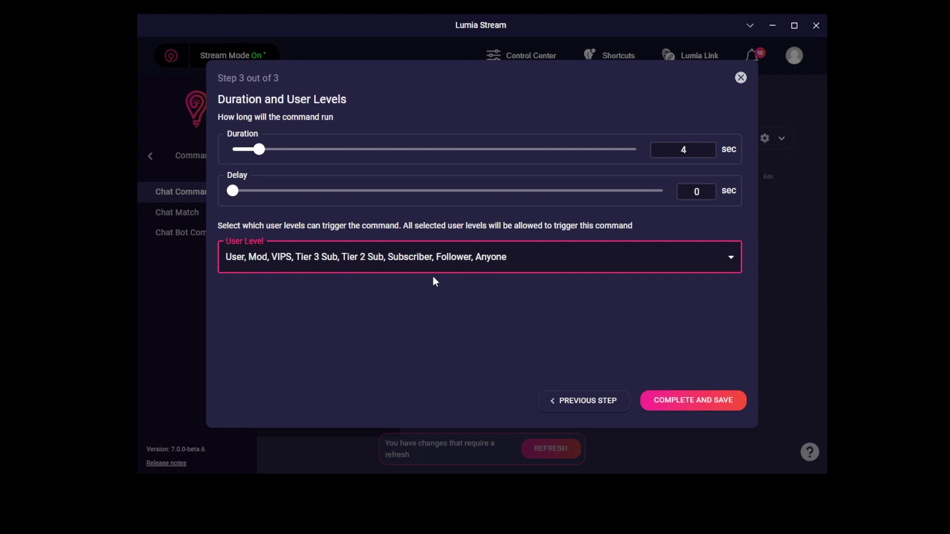
click(695, 404)
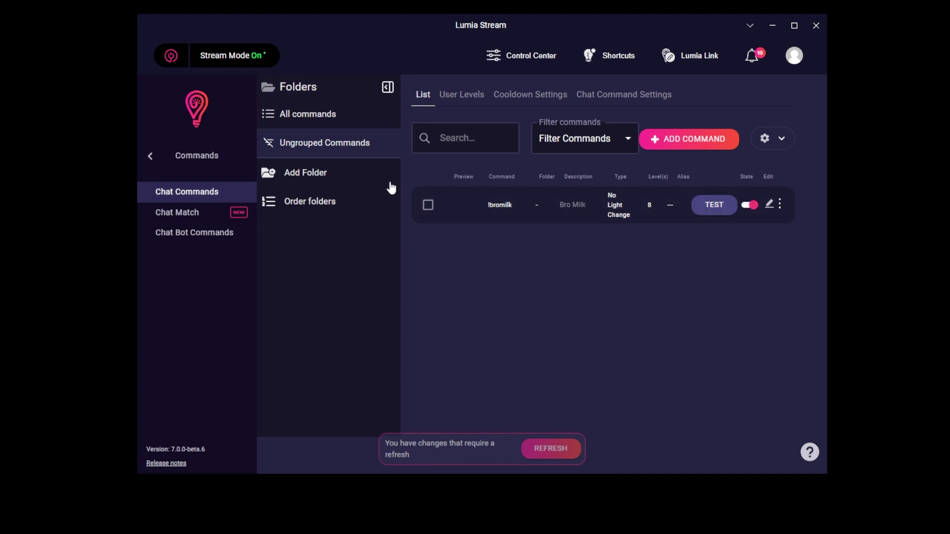
click(545, 452)
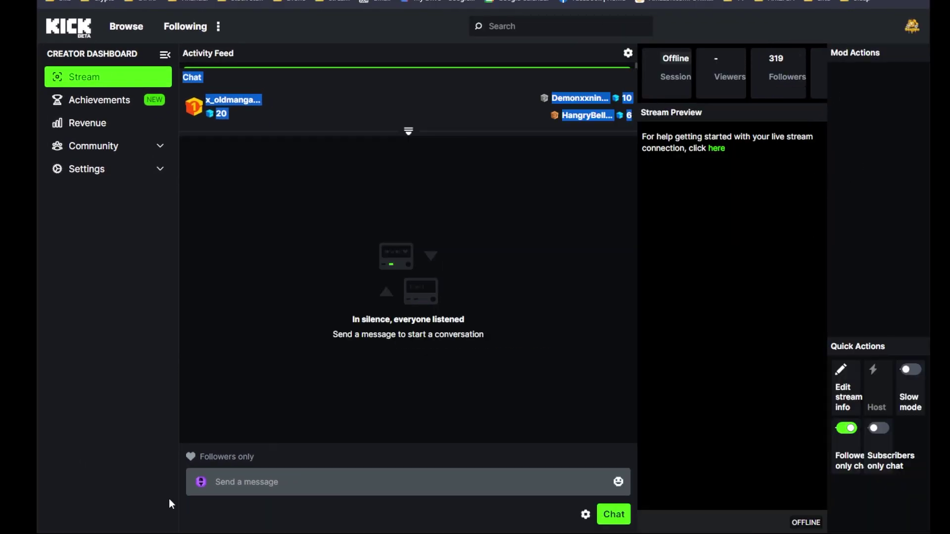
Step: Arrange the Kick dashboard and Lumia Stream windows side by side so both are visible
click(230, 485)
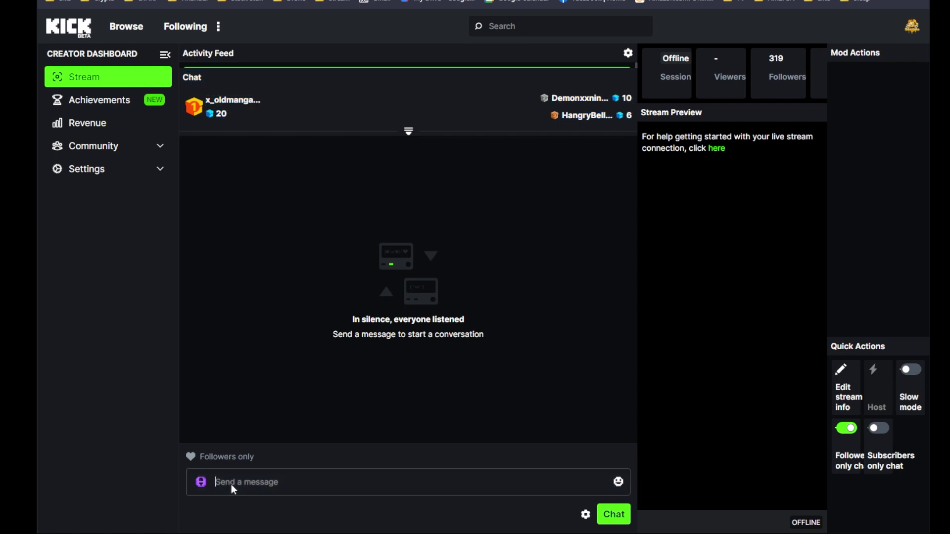
click(493, 531)
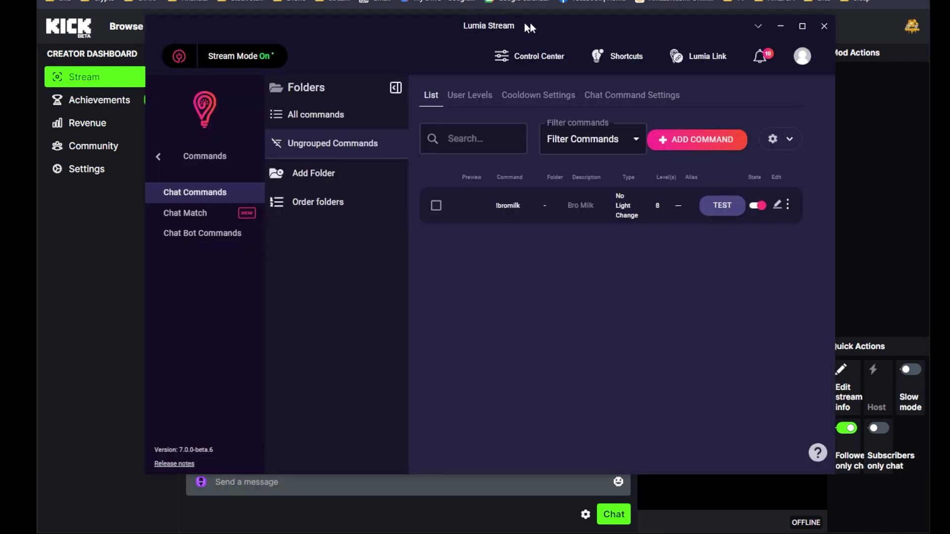
drag(567, 28, 872, 41)
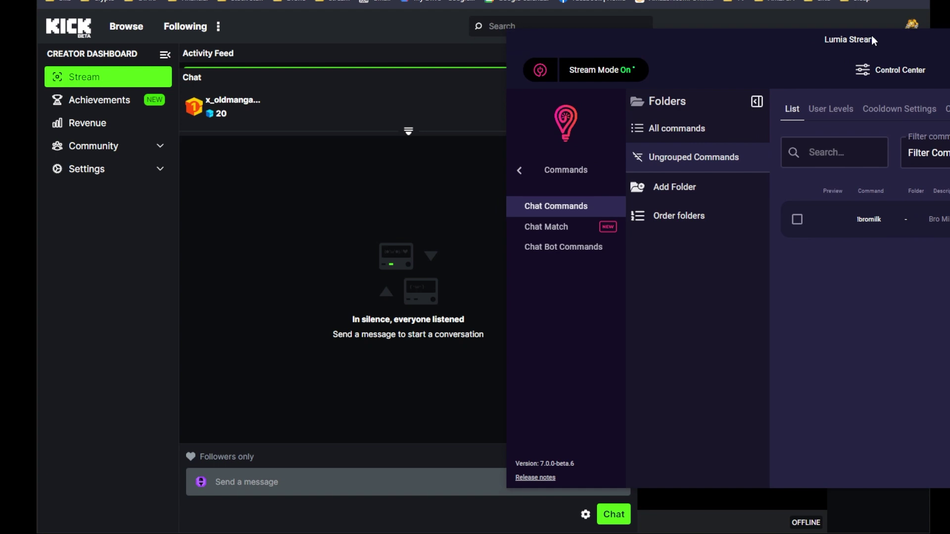
key(alt+Tab)
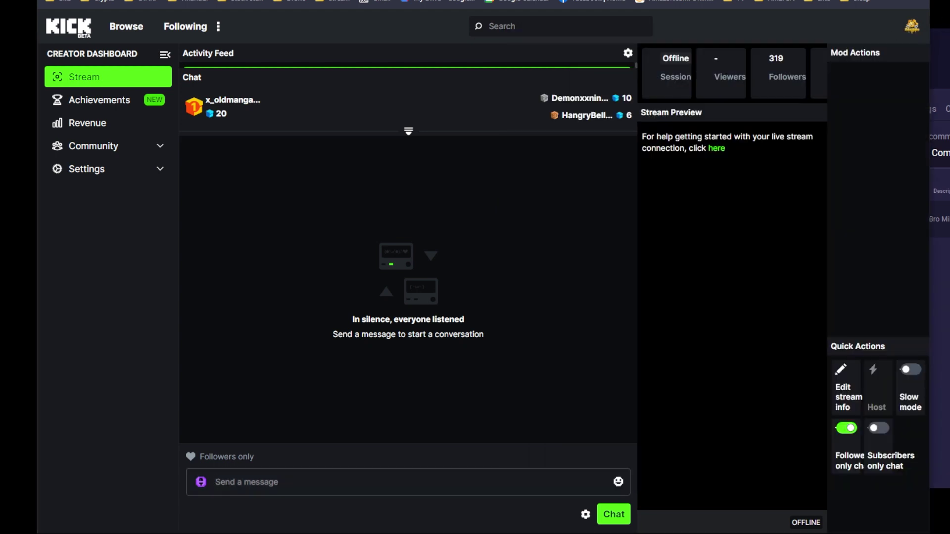
drag(930, 81, 766, 80)
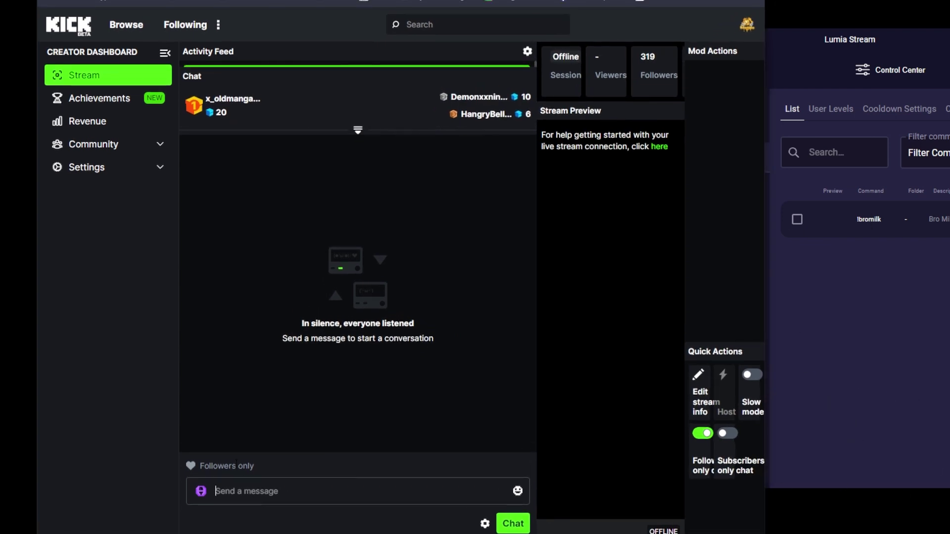
Step: Send !bromilk in the Kick stream chat
text(!bromi)
key(BackSpace)
key(BackSpace)
text(k)
key(BackSpace)
text(milk)
key(Return)
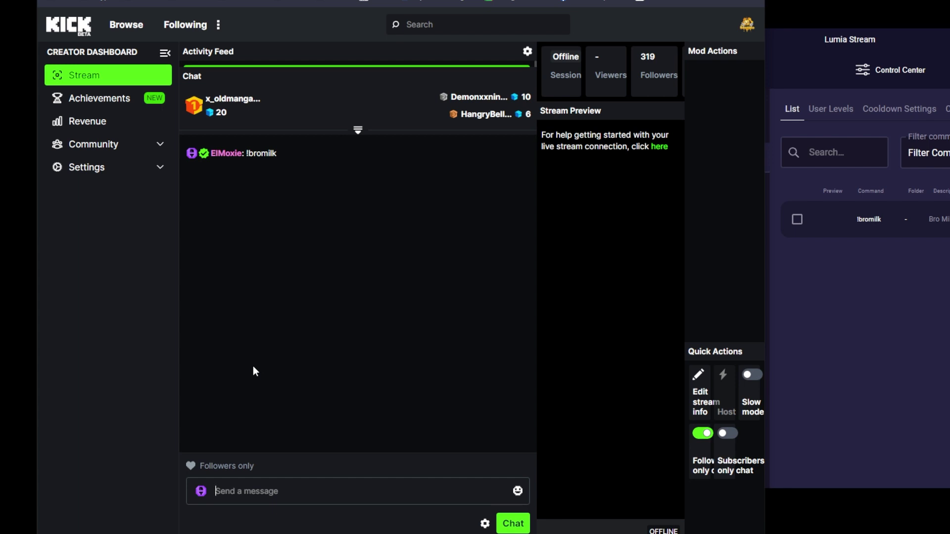
Step: Narrow the Kick window further and send !bromilk in chat a second time
click(816, 419)
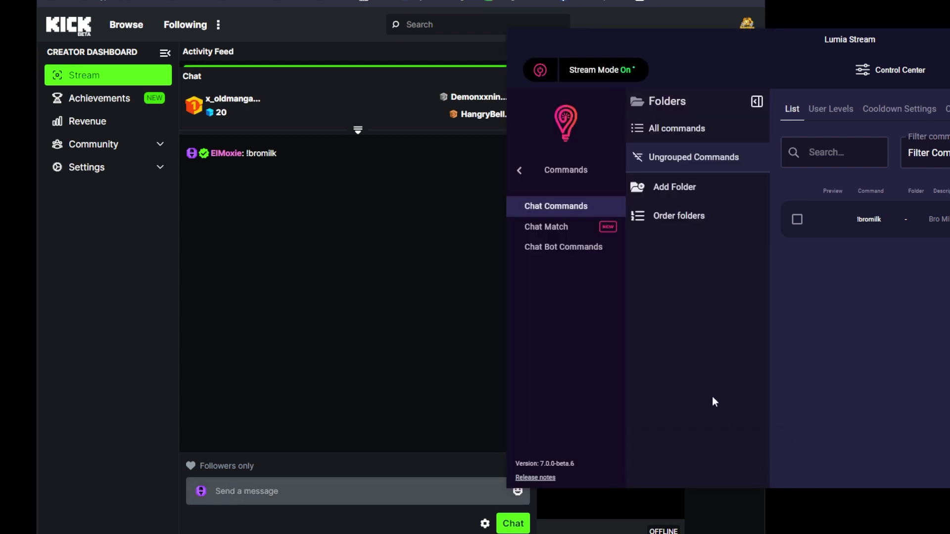
click(273, 492)
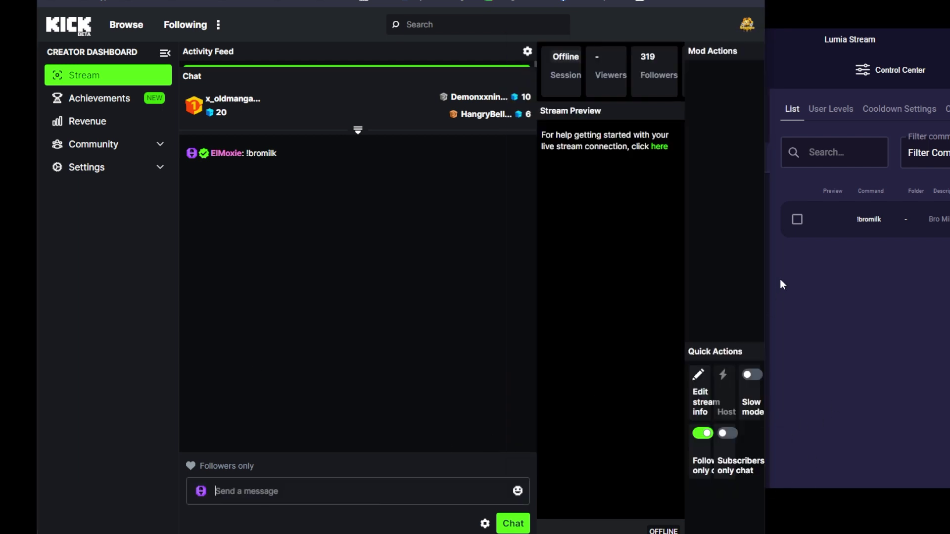
drag(767, 279, 630, 269)
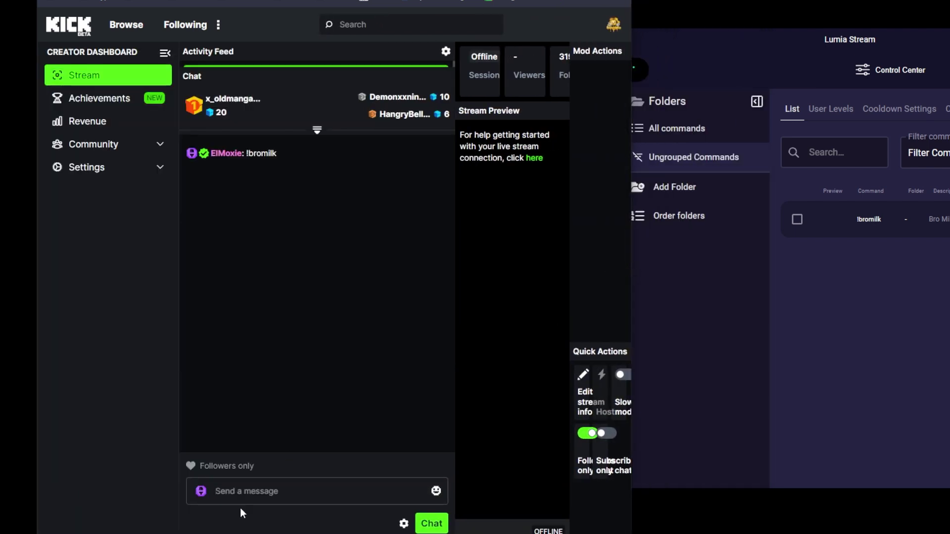
text(!bromilk)
key(Return)
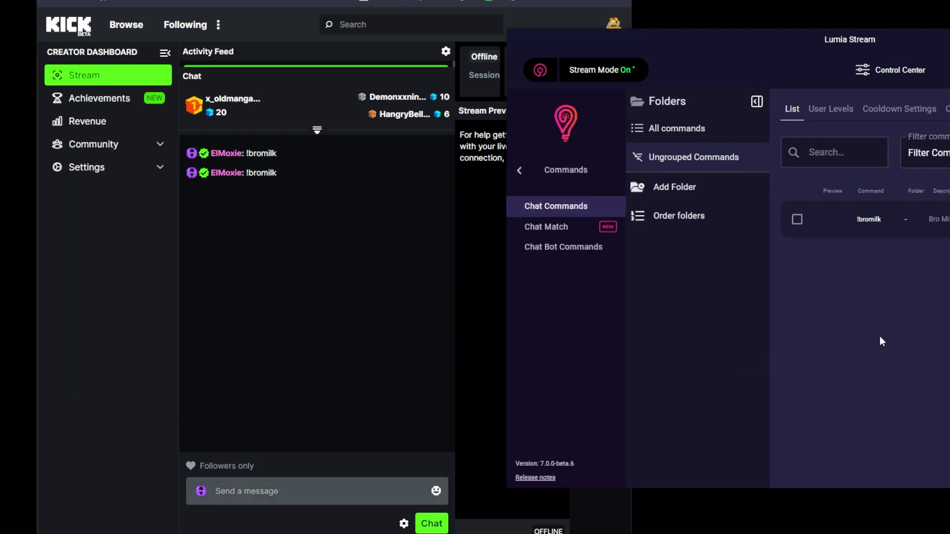
Step: Turn Lumia's Stream Mode off, review the Dashboard logs, then open Commands > Chat Commands
drag(785, 64, 442, 48)
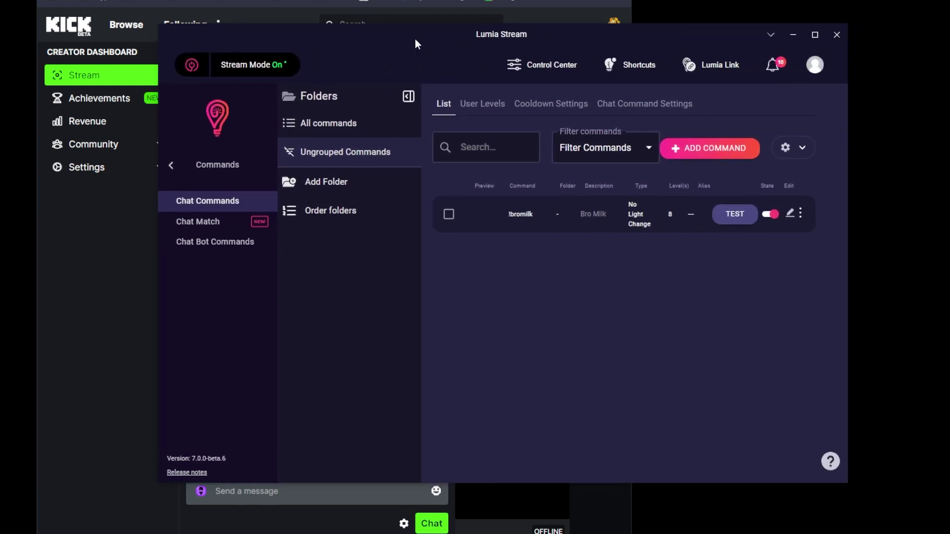
drag(496, 31, 515, 33)
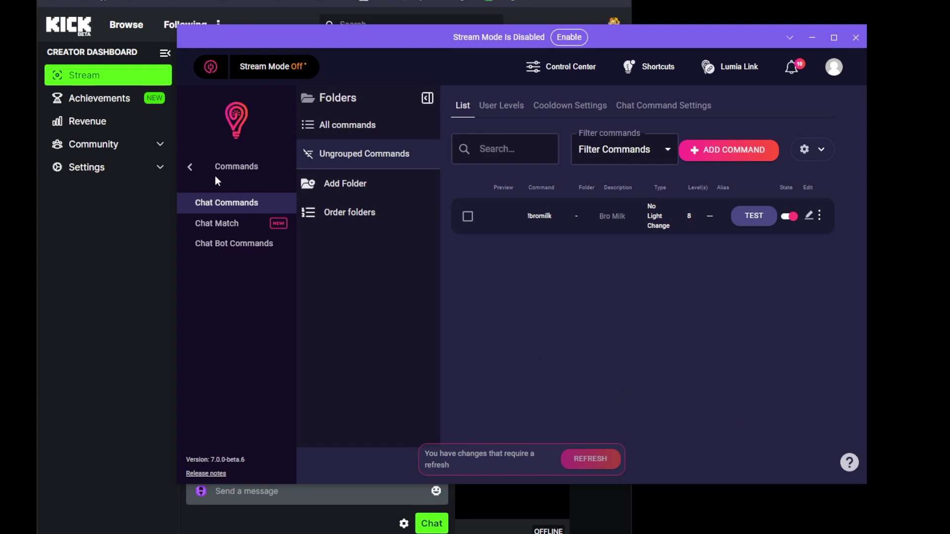
click(197, 168)
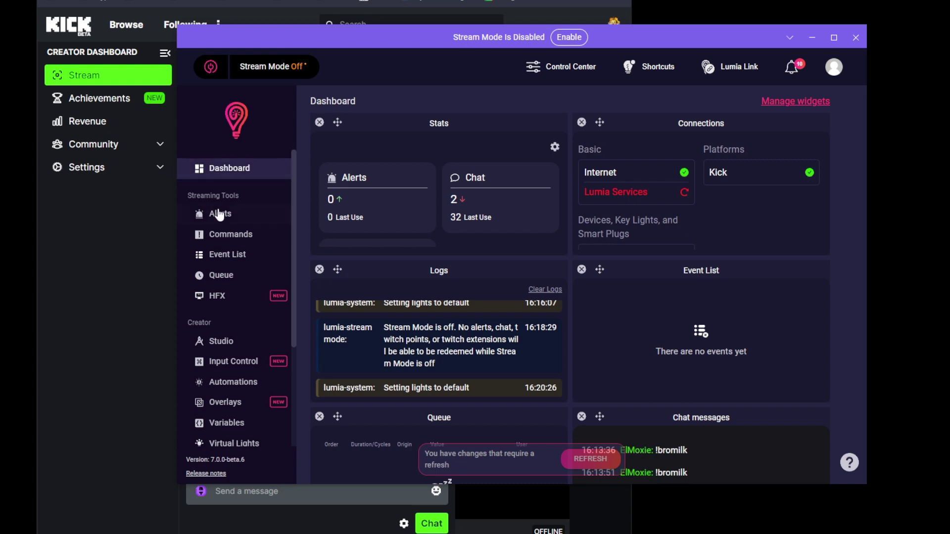
click(220, 234)
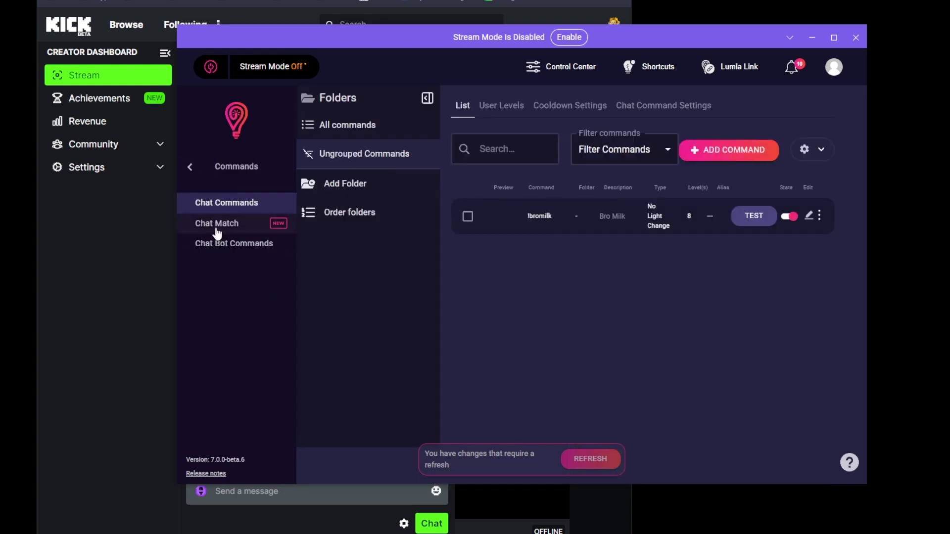
click(236, 208)
Step: Set the User Level Type to Kick on the User Levels tab
click(510, 110)
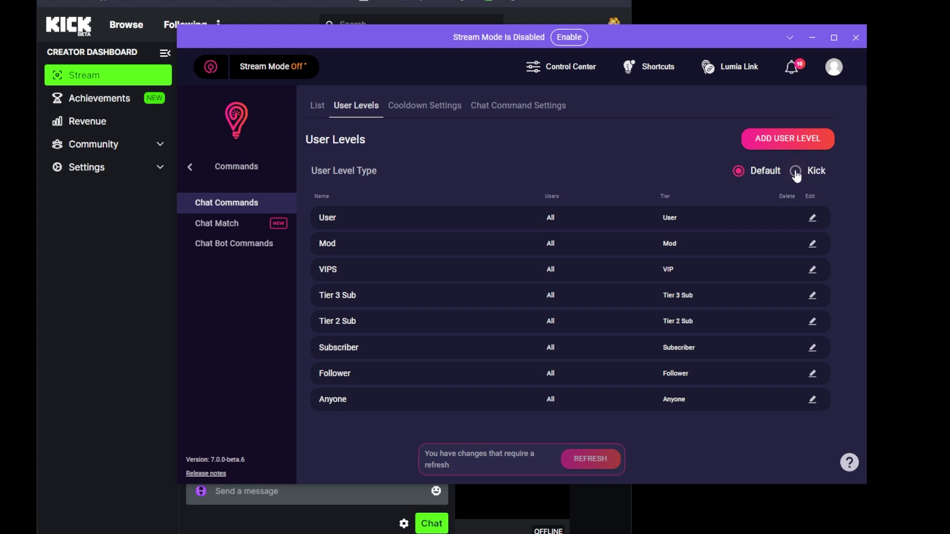
click(796, 172)
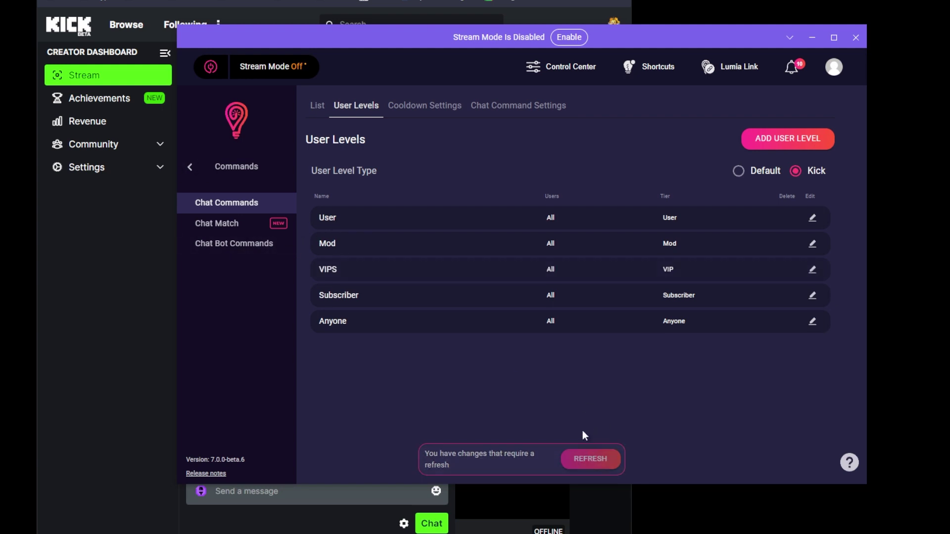
Step: Open the !bromilk command for editing and bring up its user level choices
click(191, 167)
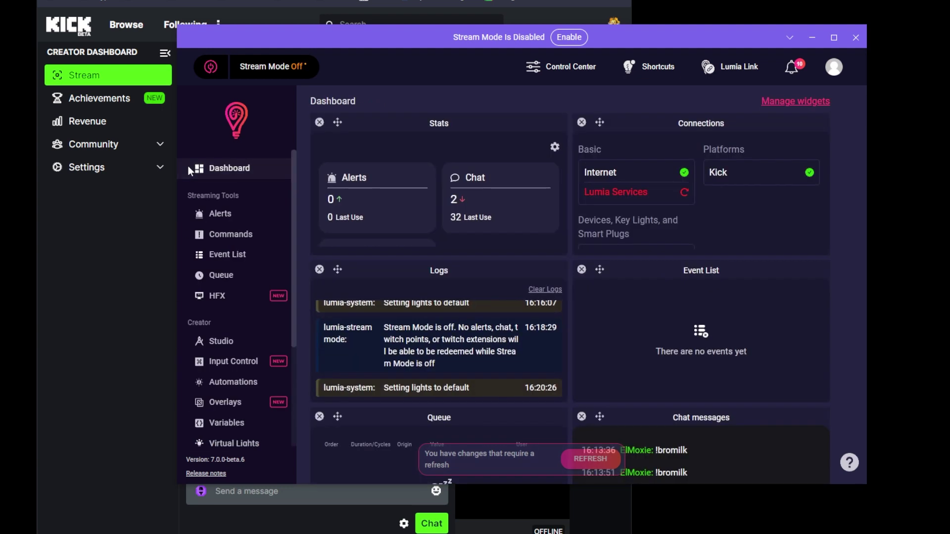
click(224, 237)
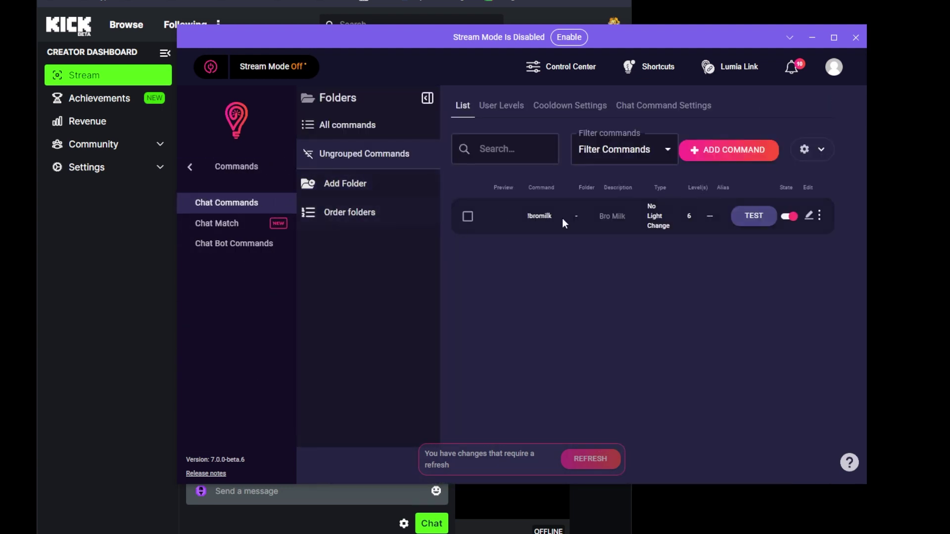
click(814, 218)
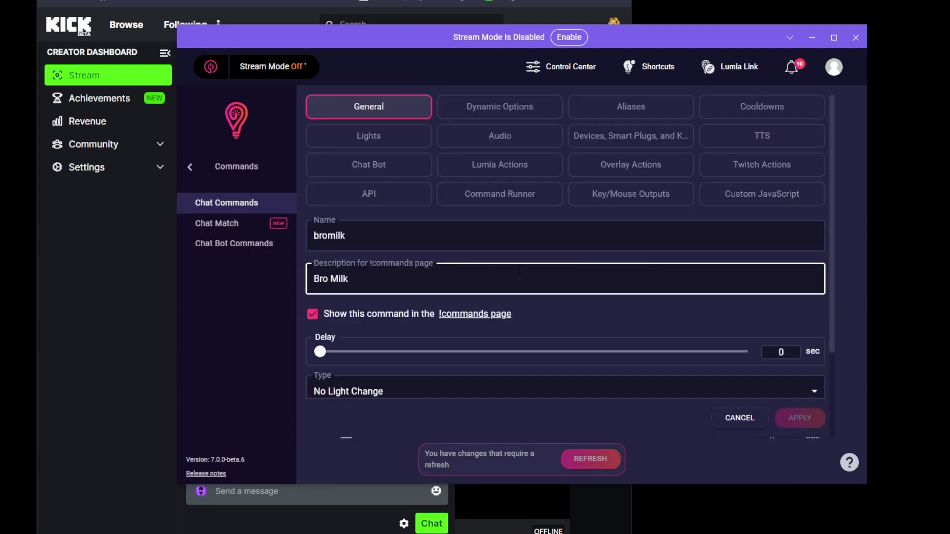
scroll(420, 287, down, 2)
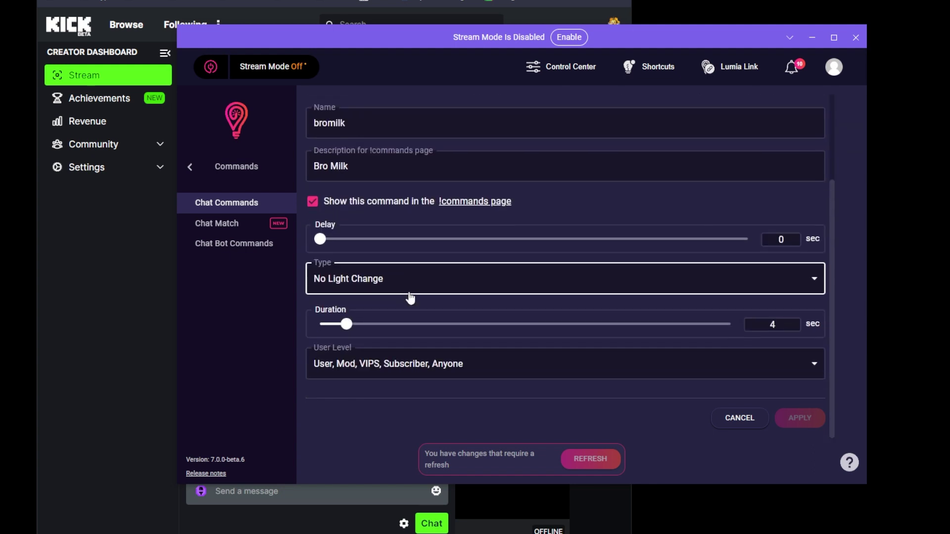
click(438, 365)
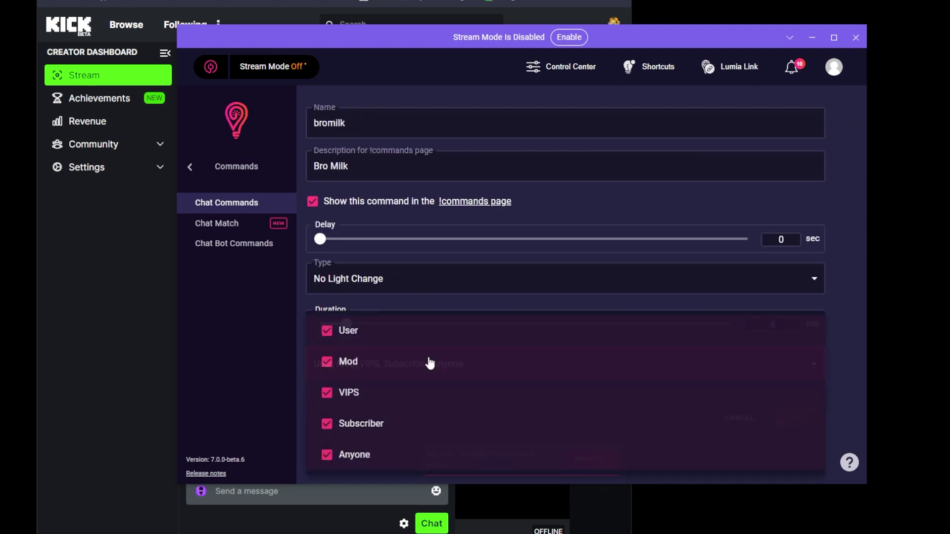
Step: Allow !bromilk for User, Mod, VIPS and Subscriber only, removing Anyone, and apply
click(336, 399)
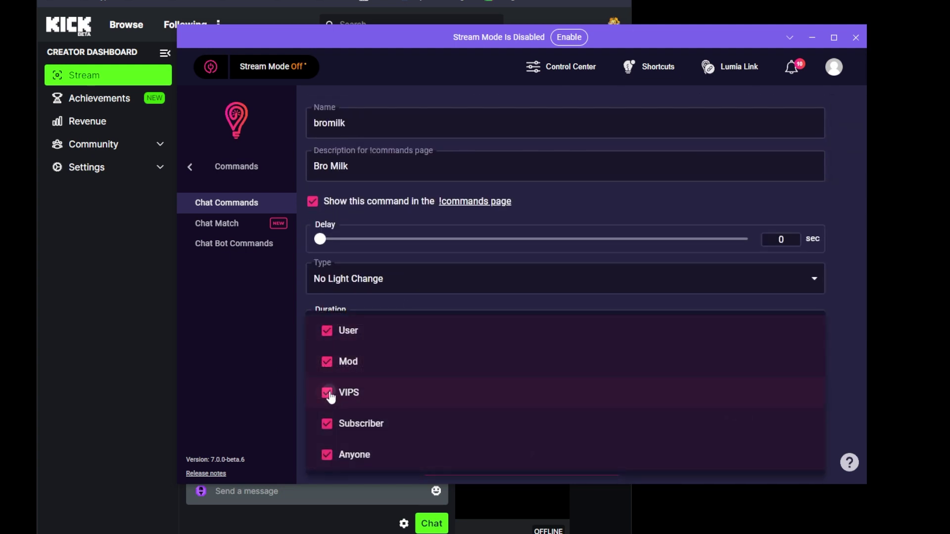
click(328, 362)
click(328, 332)
click(324, 453)
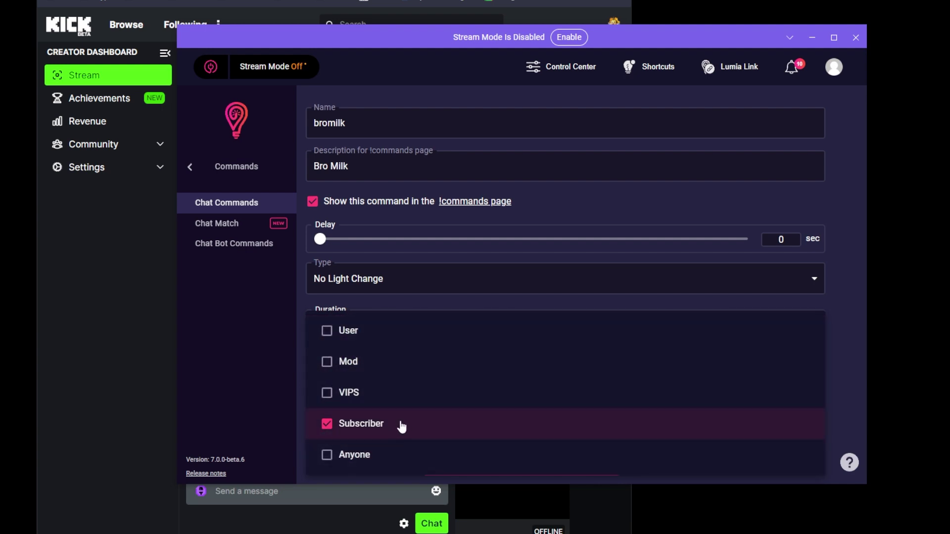
click(326, 332)
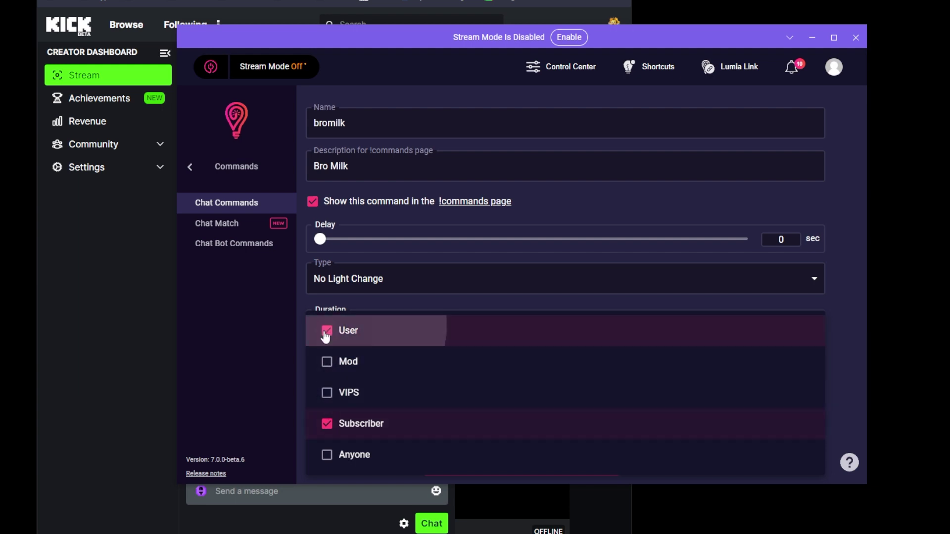
click(347, 367)
click(342, 396)
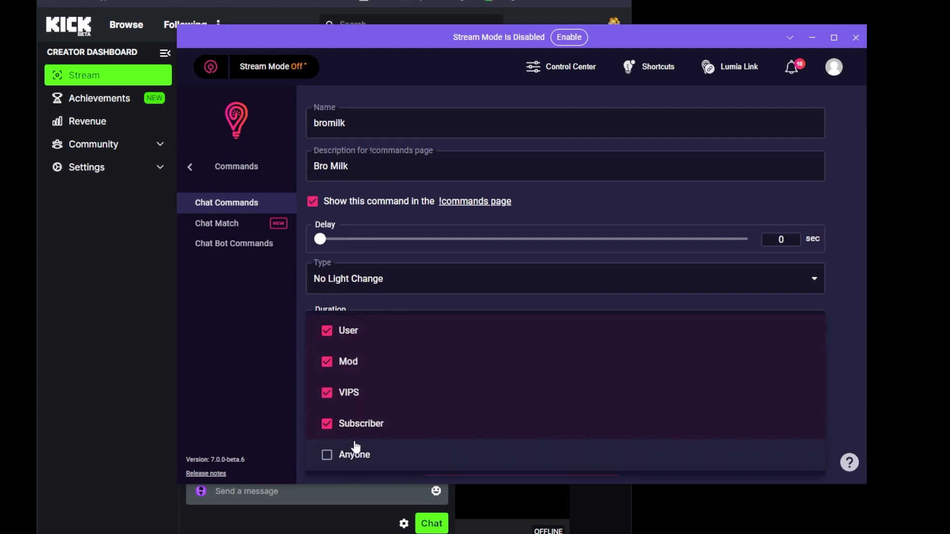
click(623, 196)
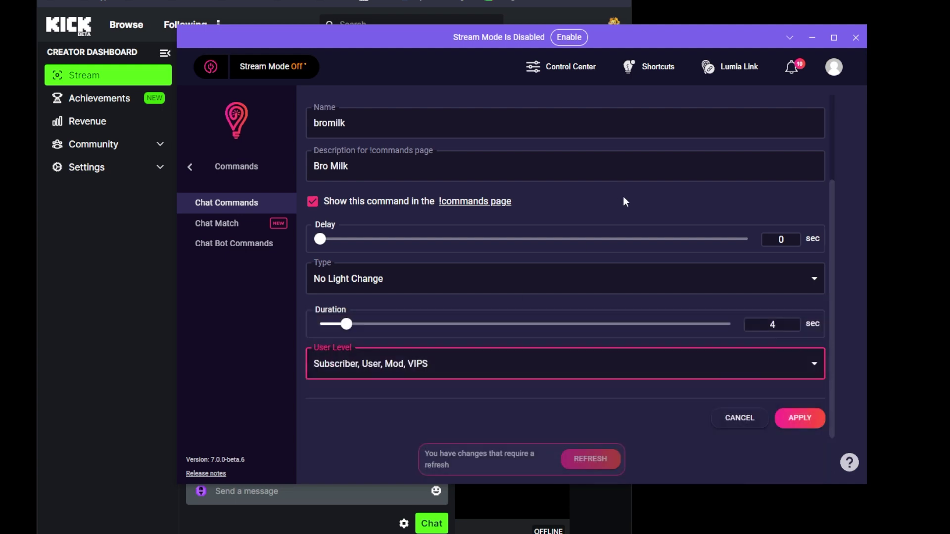
click(812, 420)
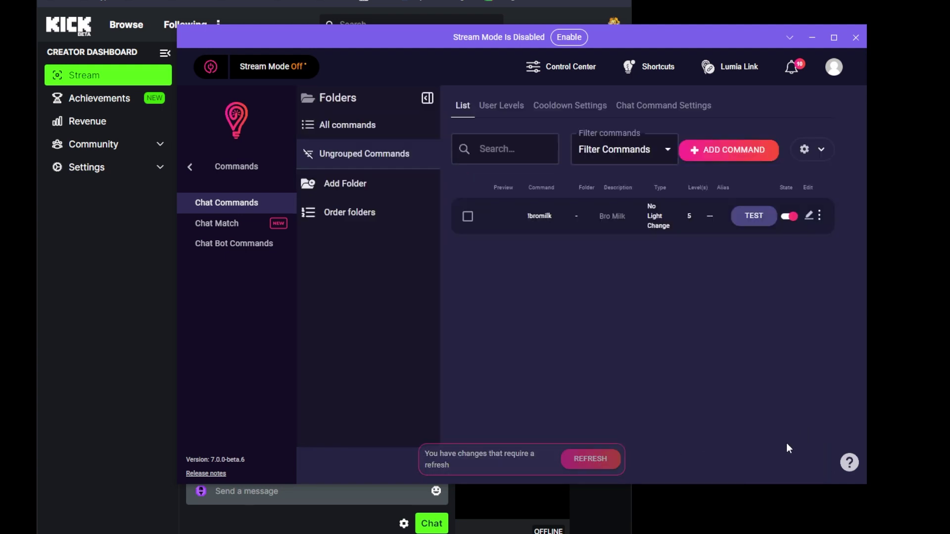
Step: Refresh Lumia Stream, move its window aside, and switch Stream Mode on
click(576, 462)
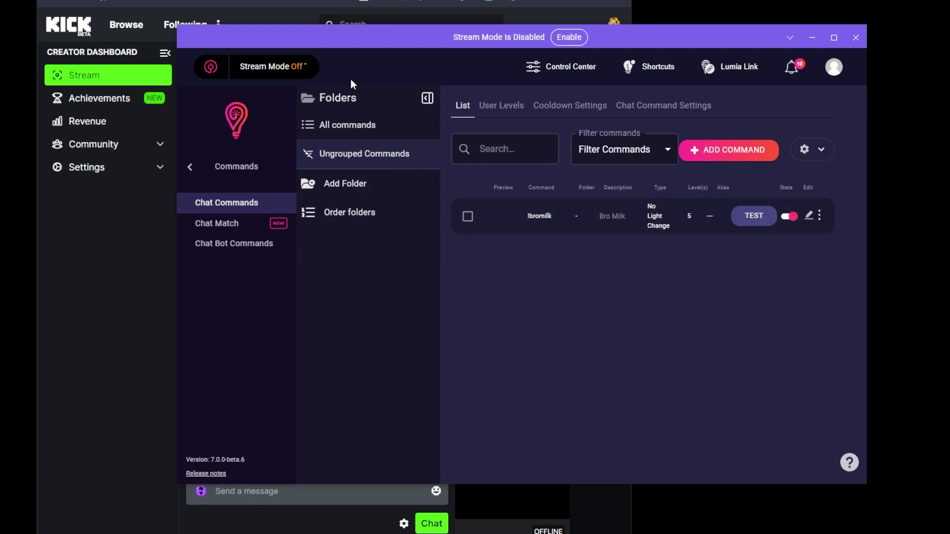
drag(356, 46, 738, 72)
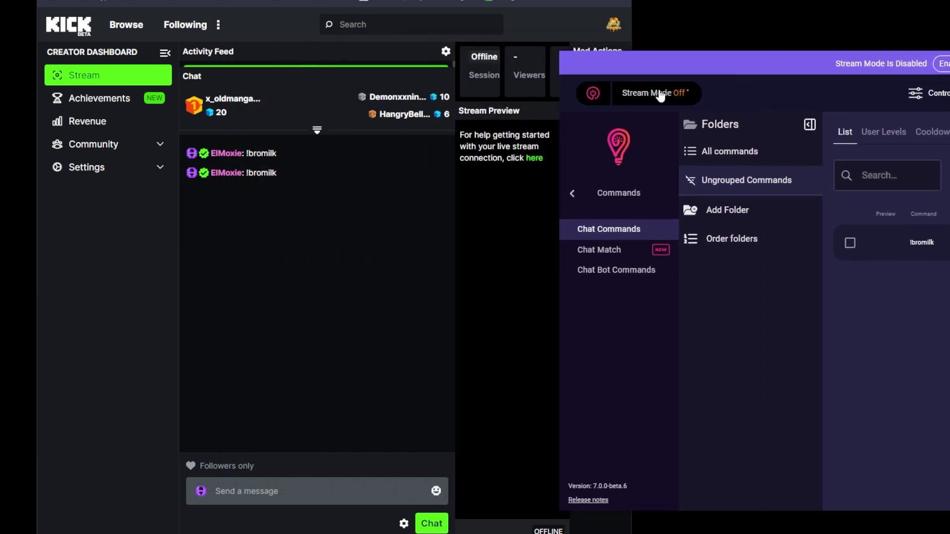
click(678, 97)
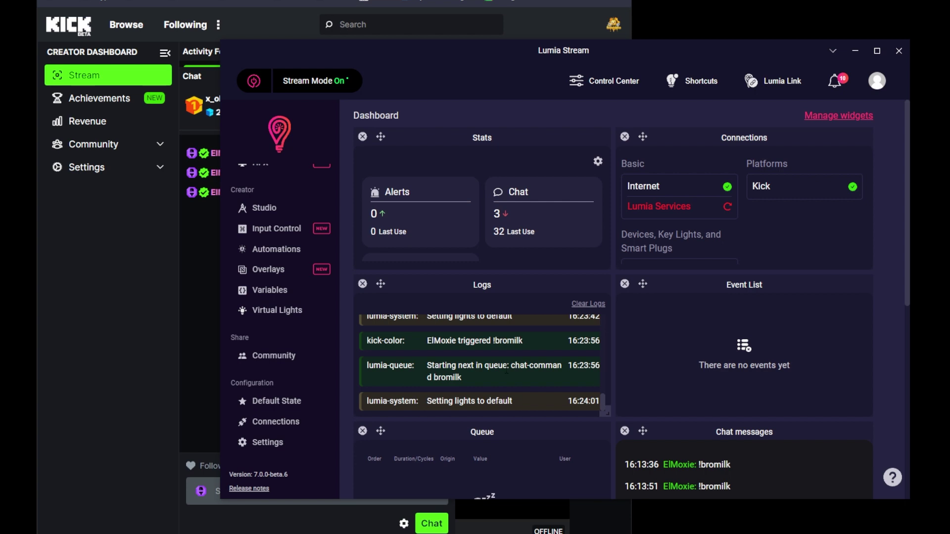
Step: Add a new Streamerbot connection by searching 'streamer' and opening its 127.0.0.1:8080 setup form
click(286, 423)
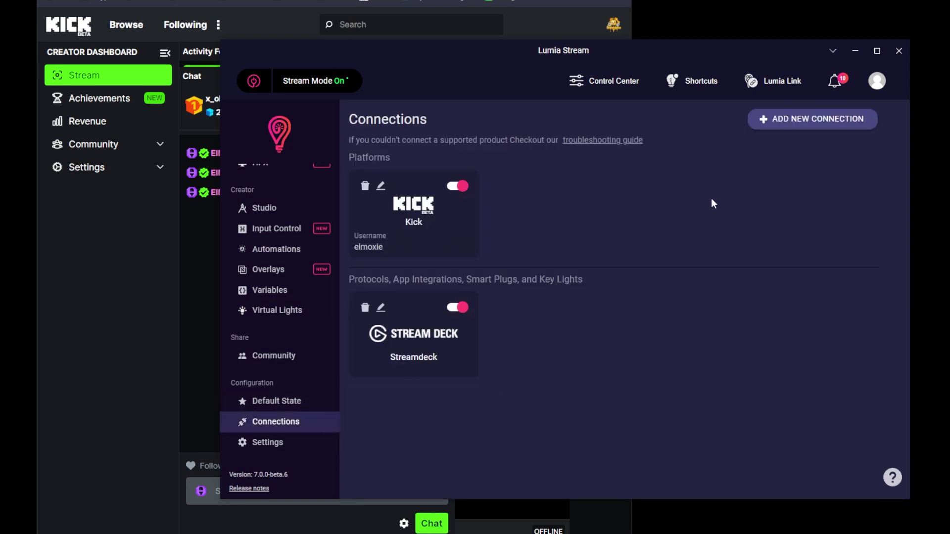
click(792, 129)
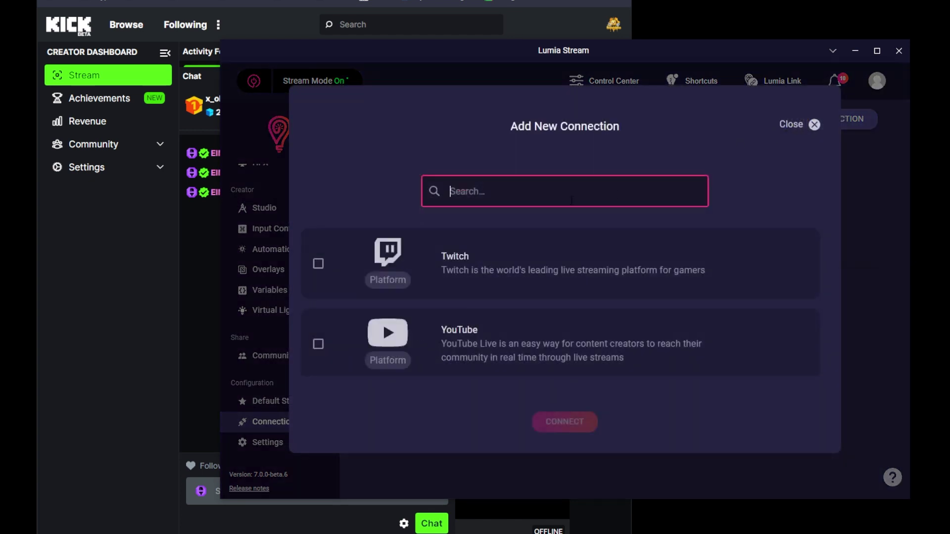
text(stre)
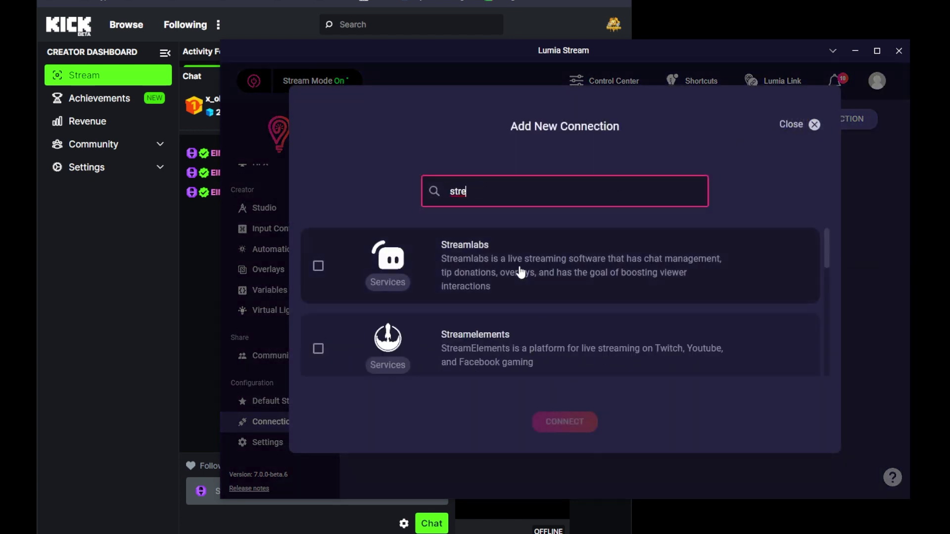
text(amerb)
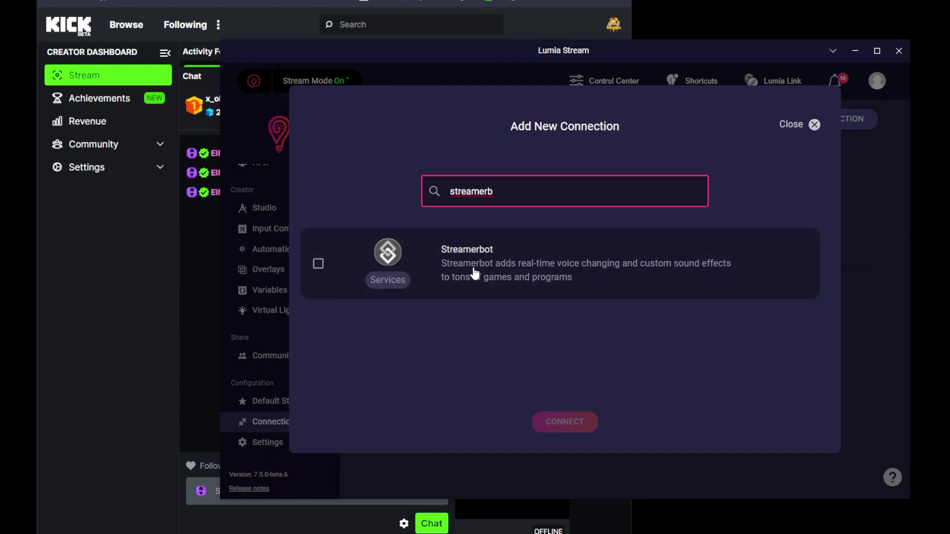
click(319, 265)
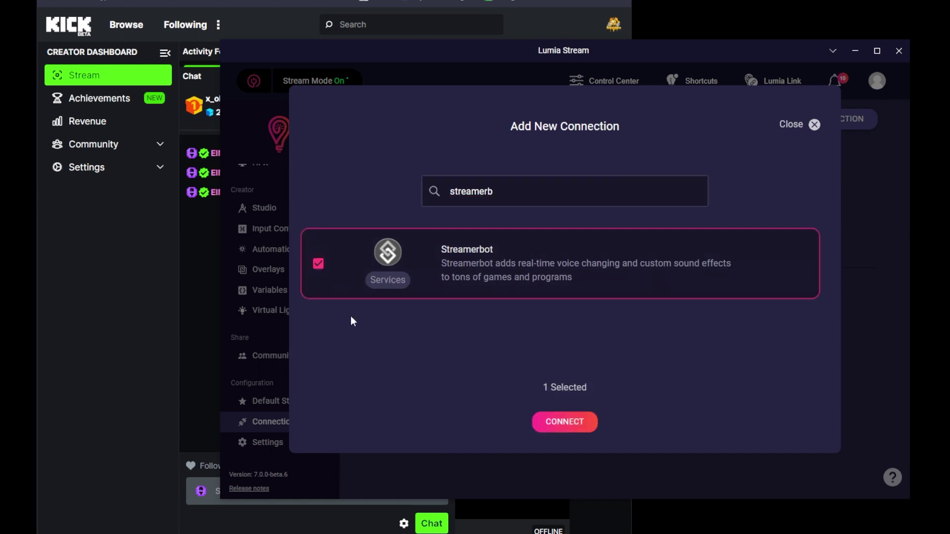
click(558, 425)
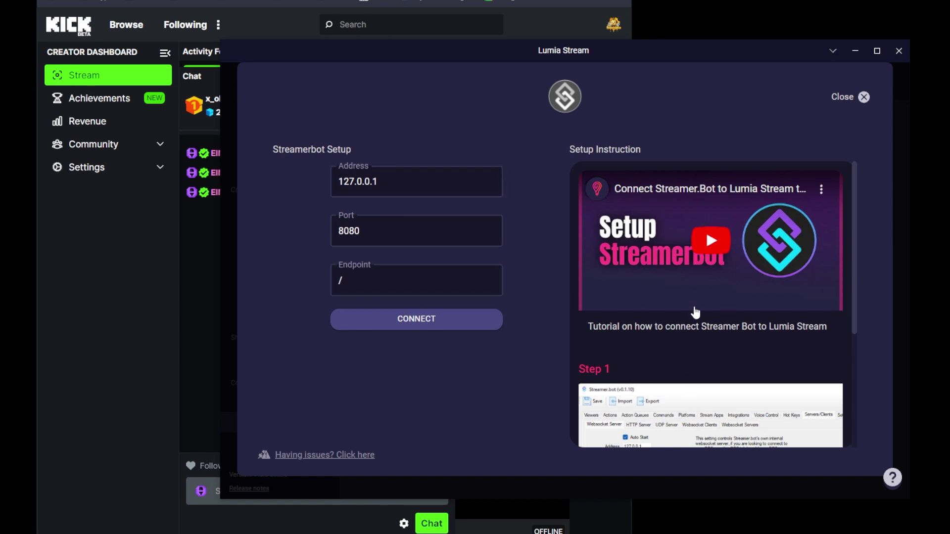
scroll(700, 309, down, 3)
Step: Enable Auto Start on Streamer.bot's websocket server and start it on 127.0.0.1 port 8080
scroll(700, 309, up, 3)
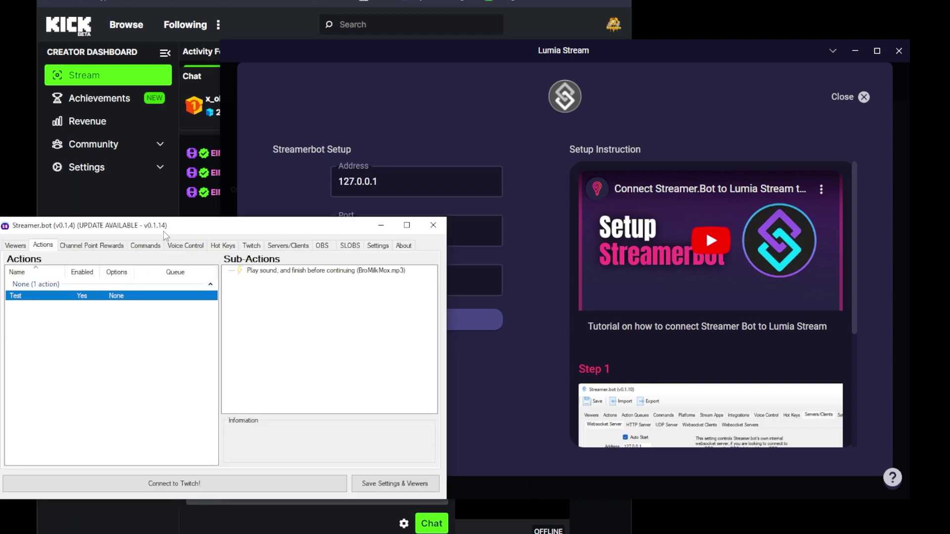
drag(172, 225, 202, 153)
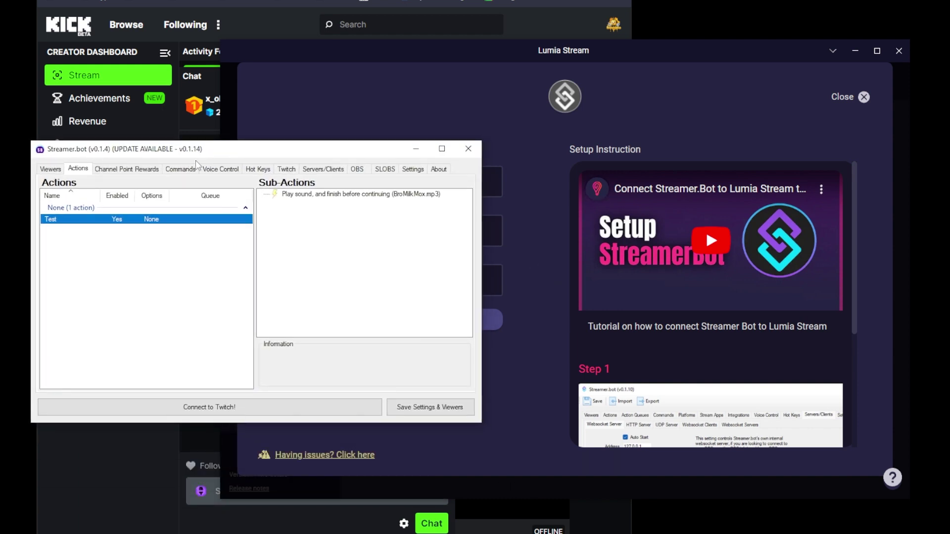
click(321, 169)
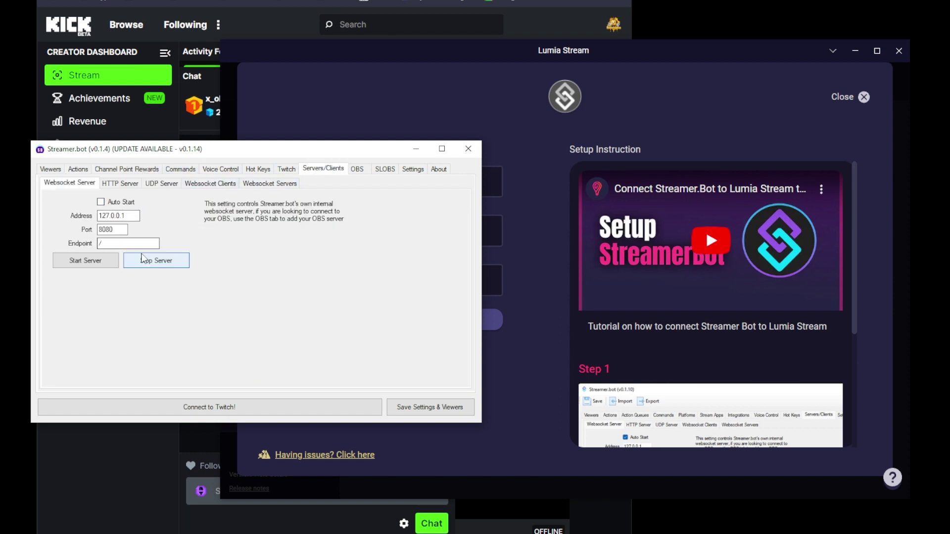
click(100, 201)
click(85, 261)
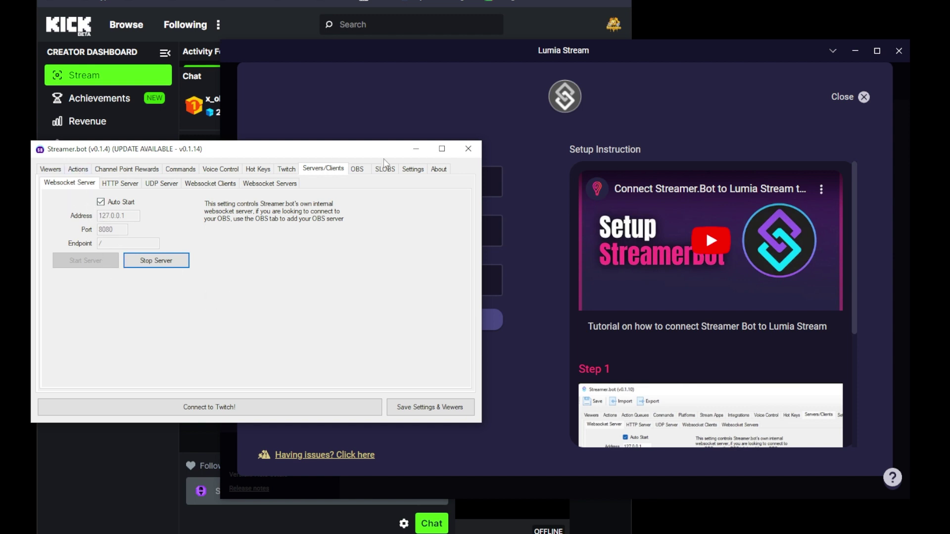
click(430, 82)
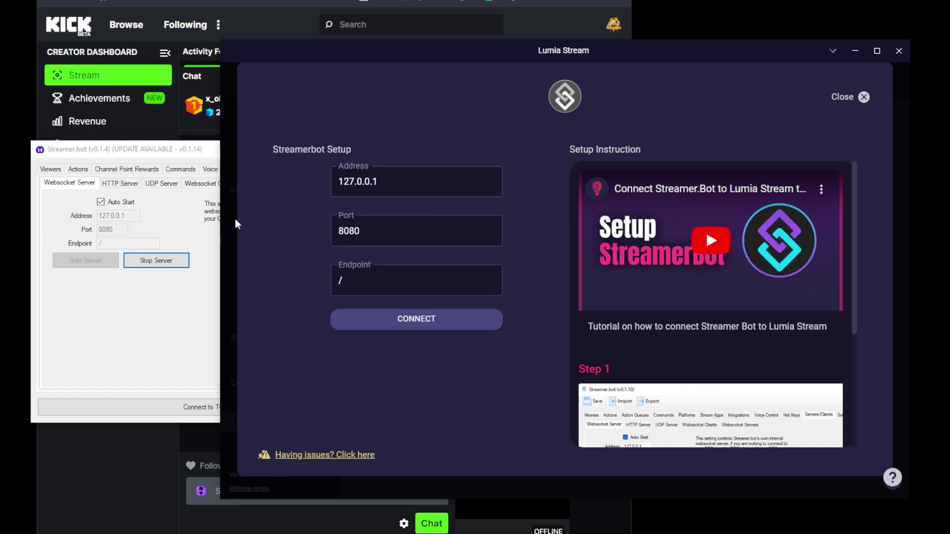
Step: Connect Lumia Stream to Streamer.bot and refresh to apply the new connection
click(414, 319)
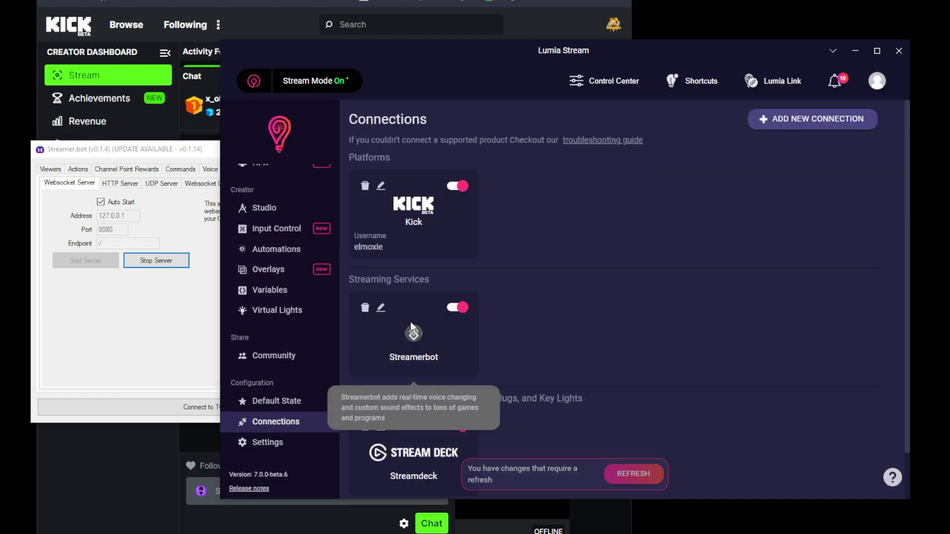
click(634, 473)
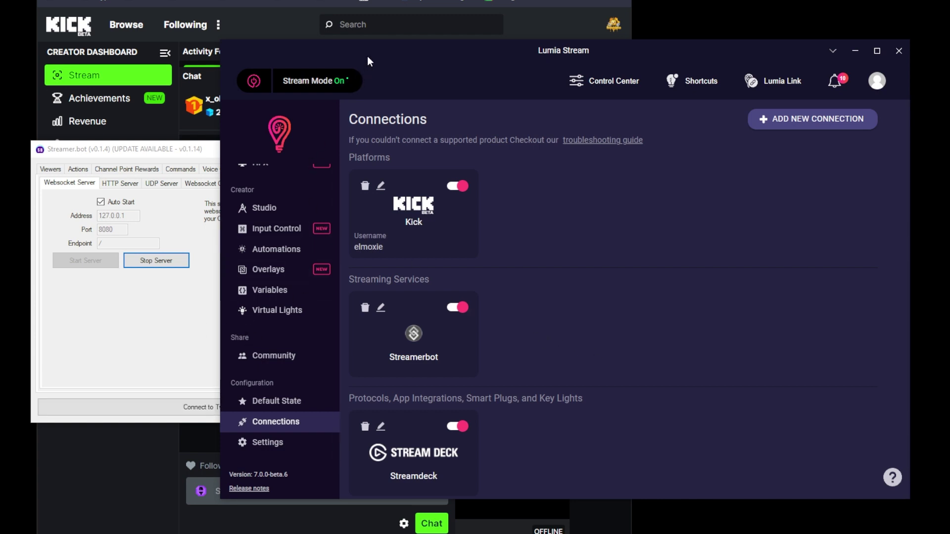
drag(370, 51, 342, 35)
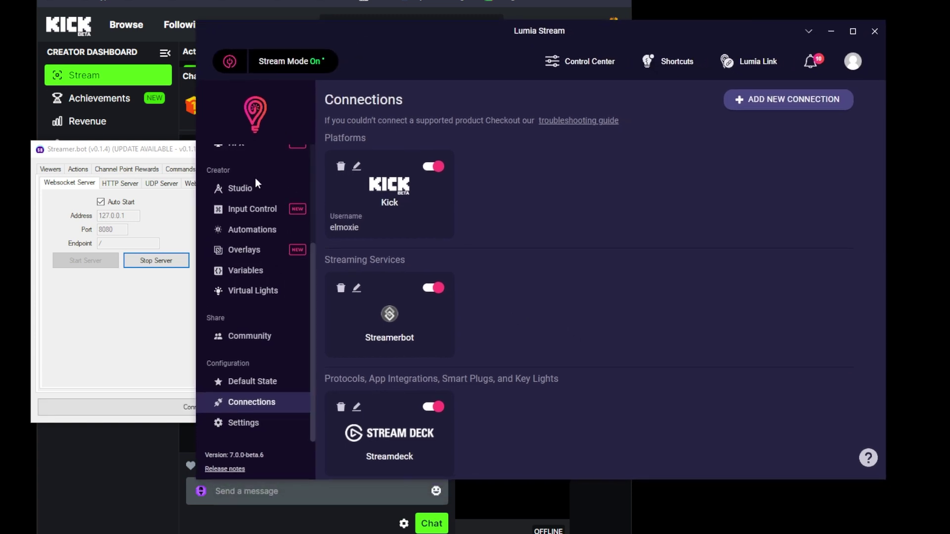
scroll(249, 352, up, 3)
Step: Open Lumia's chat commands, check Streamer.bot's Actions list, then start a new command in Lumia
click(250, 229)
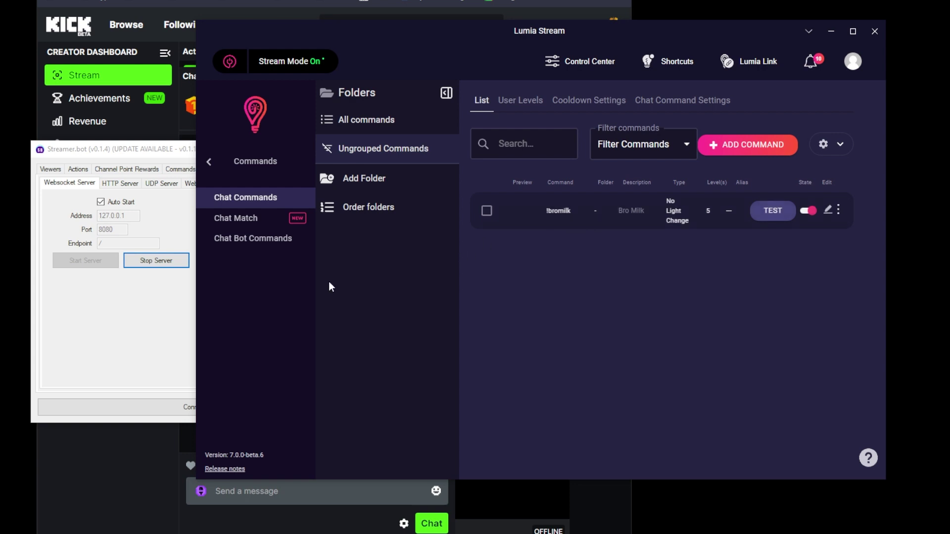
click(119, 316)
click(79, 169)
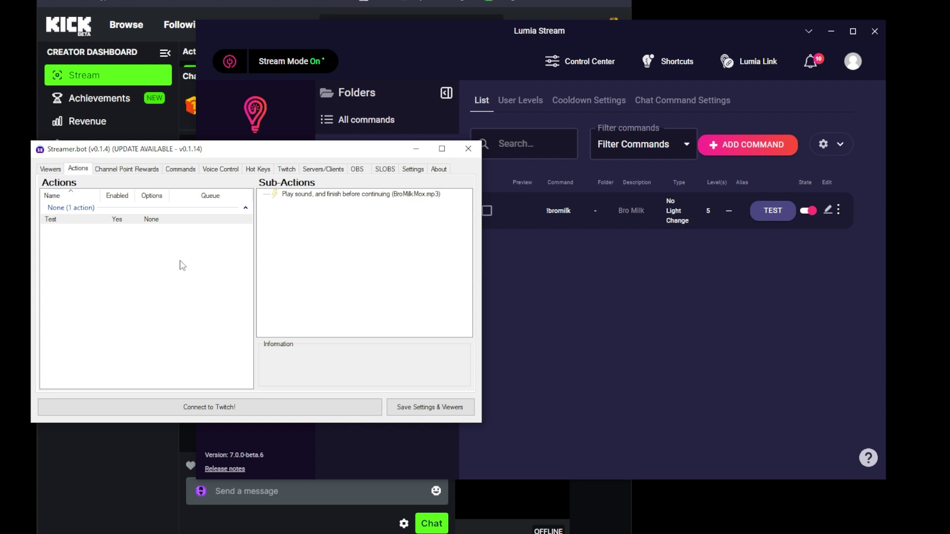
click(605, 302)
click(735, 150)
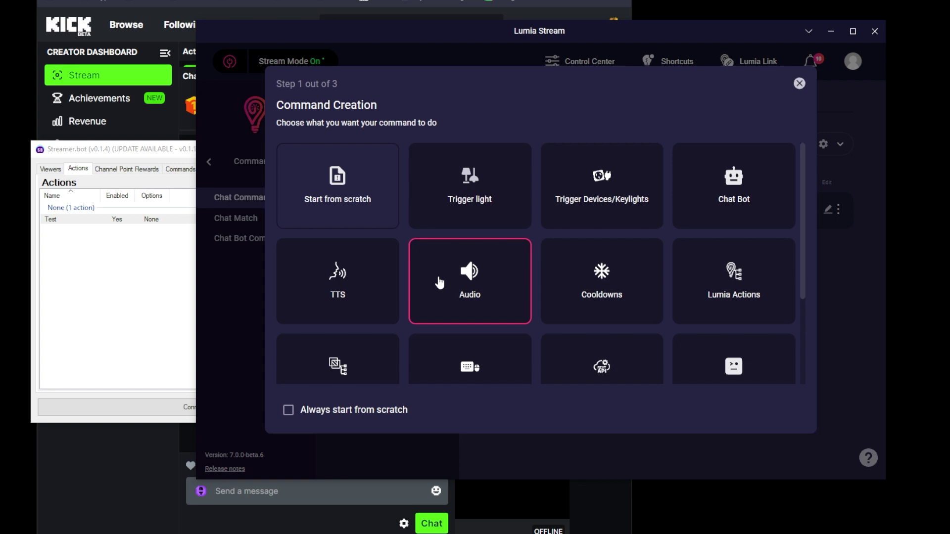
Step: Add a Streamerbot step that runs the Test action to the new command
scroll(440, 283, down, 3)
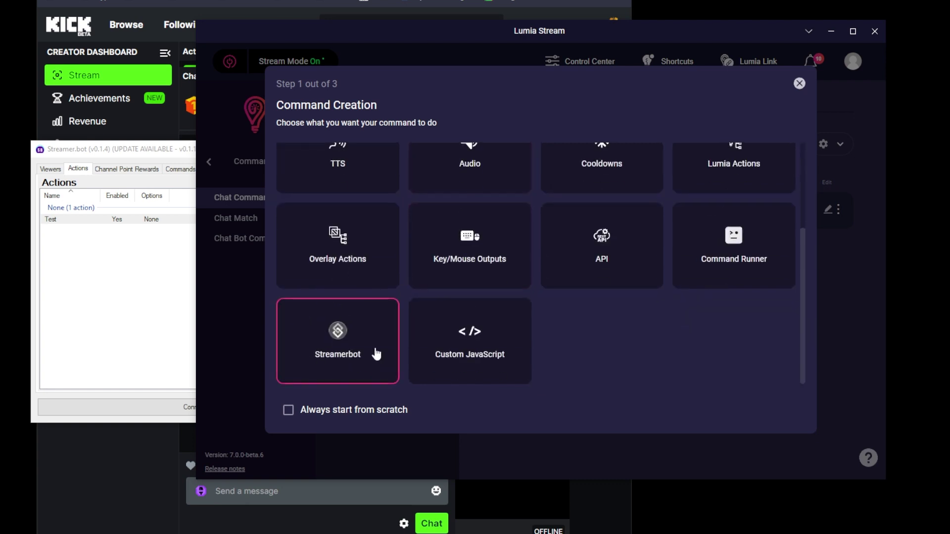
click(326, 351)
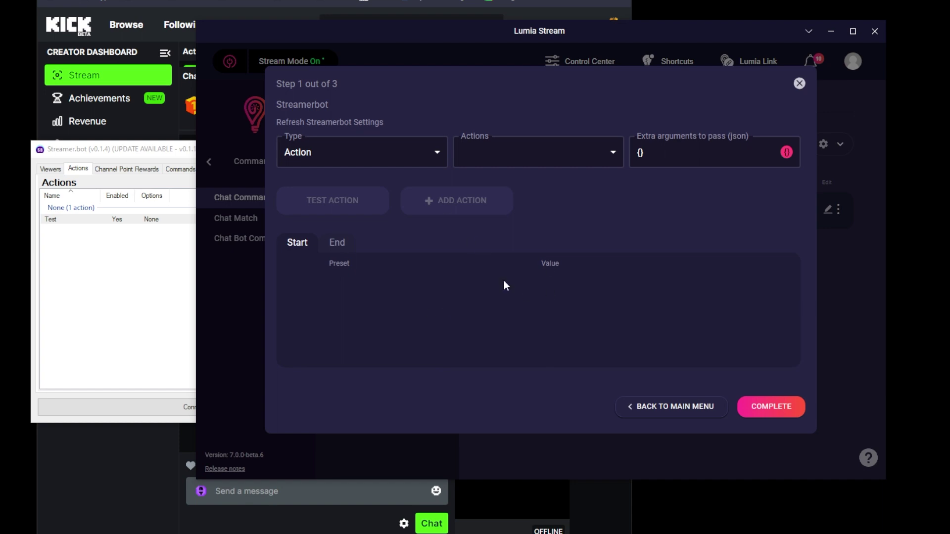
click(531, 151)
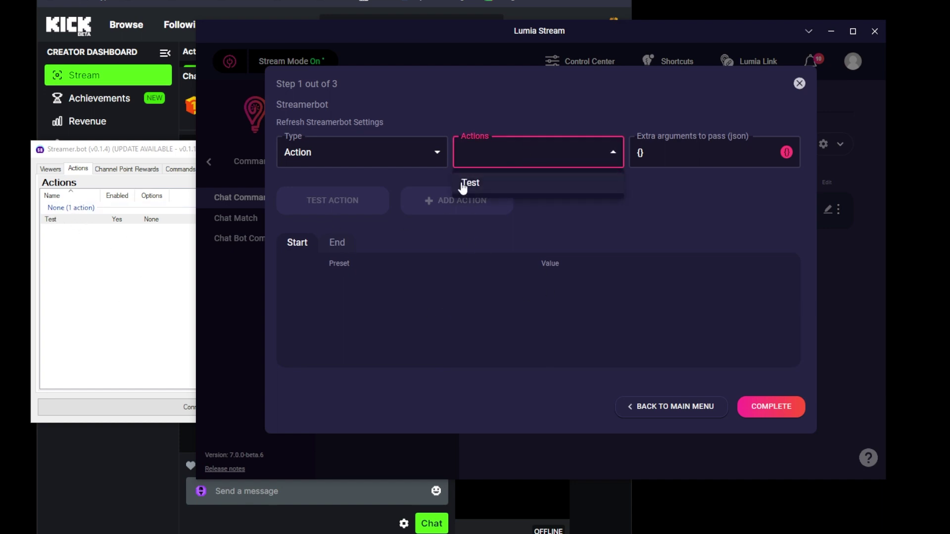
click(513, 191)
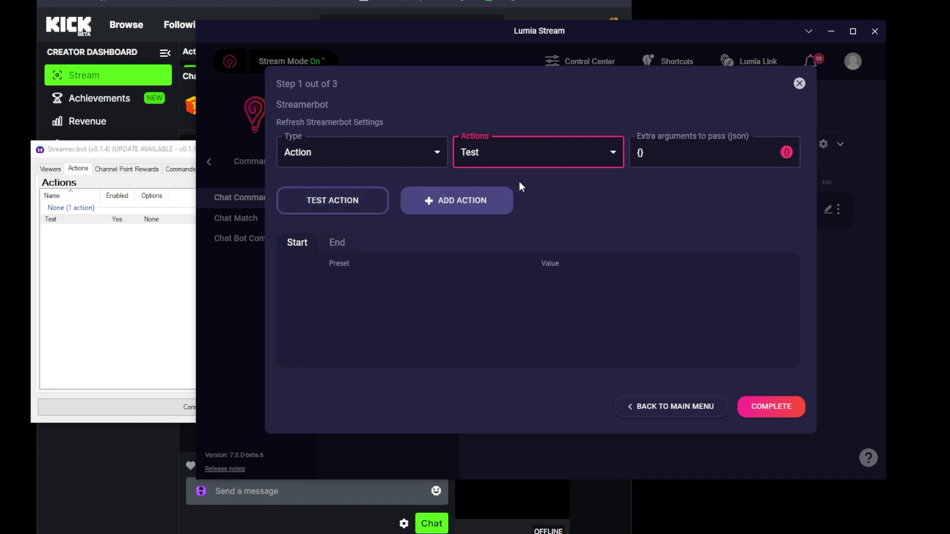
click(345, 206)
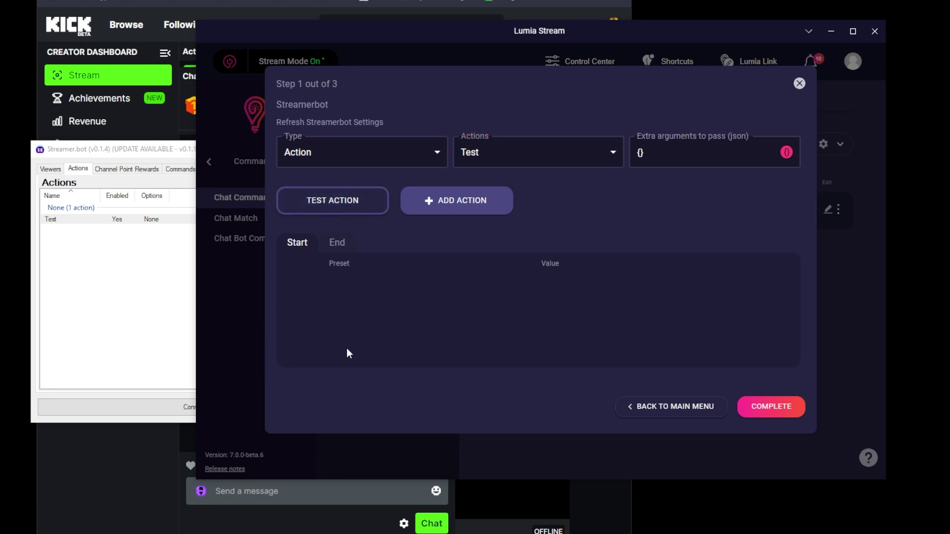
click(455, 207)
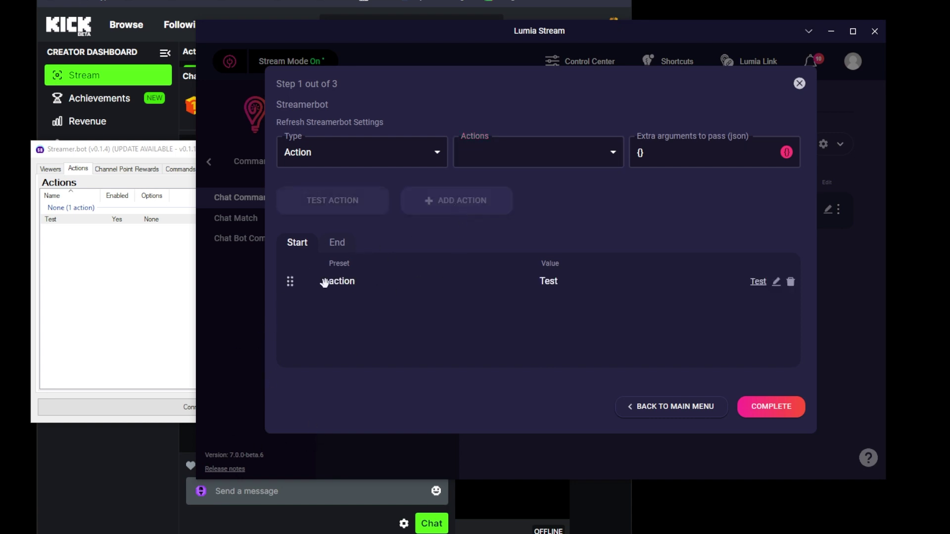
click(755, 415)
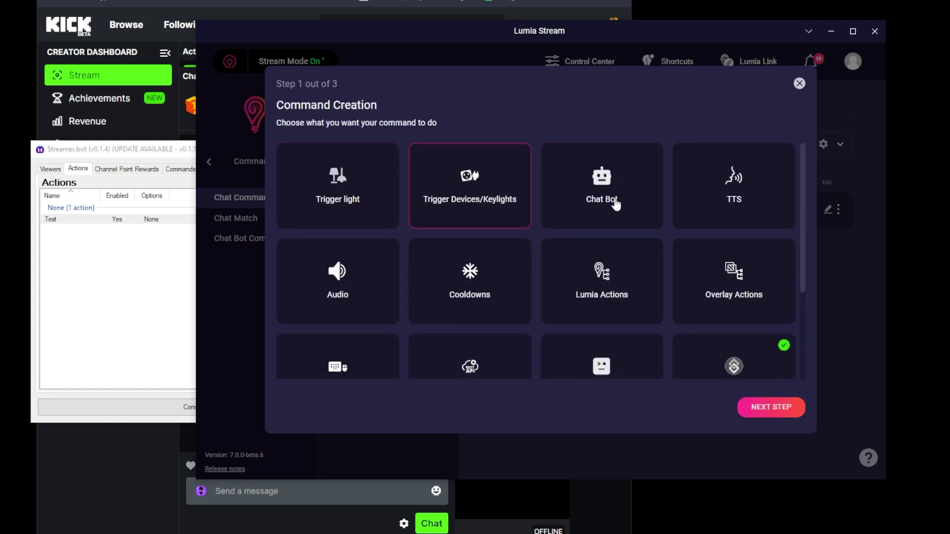
Step: Name the command !bromilk2 with the description 'Bro Milk from Streamerbot'
click(775, 411)
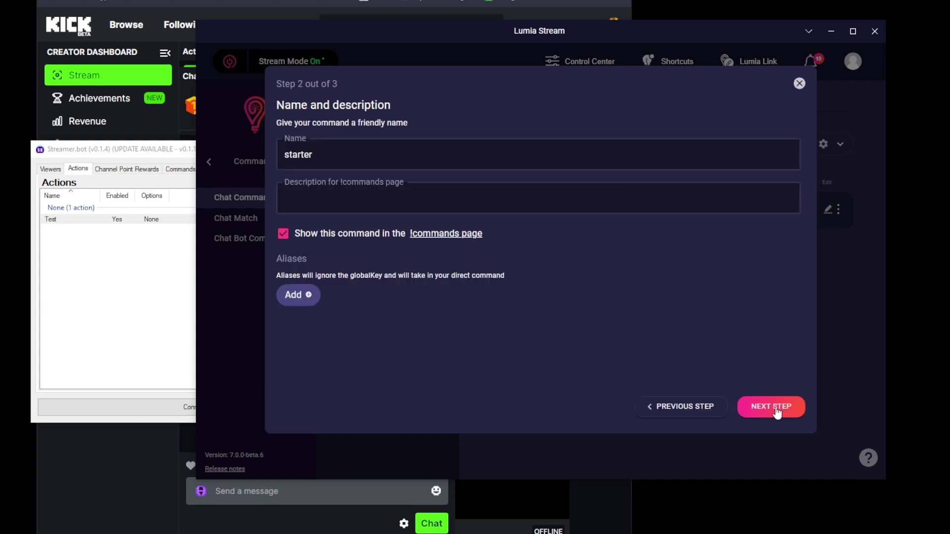
click(366, 161)
double_click(325, 156)
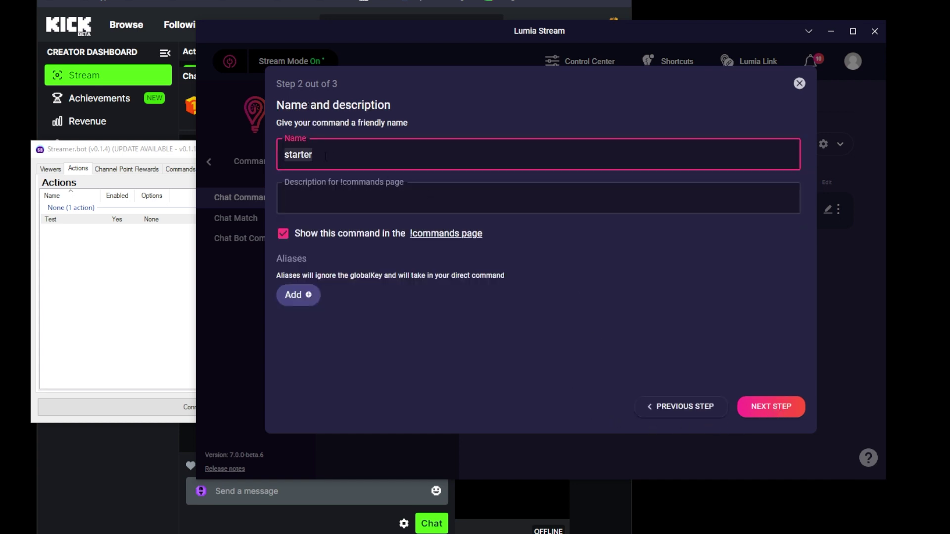
text(!bromilk2)
click(312, 194)
text(Bro Milk from)
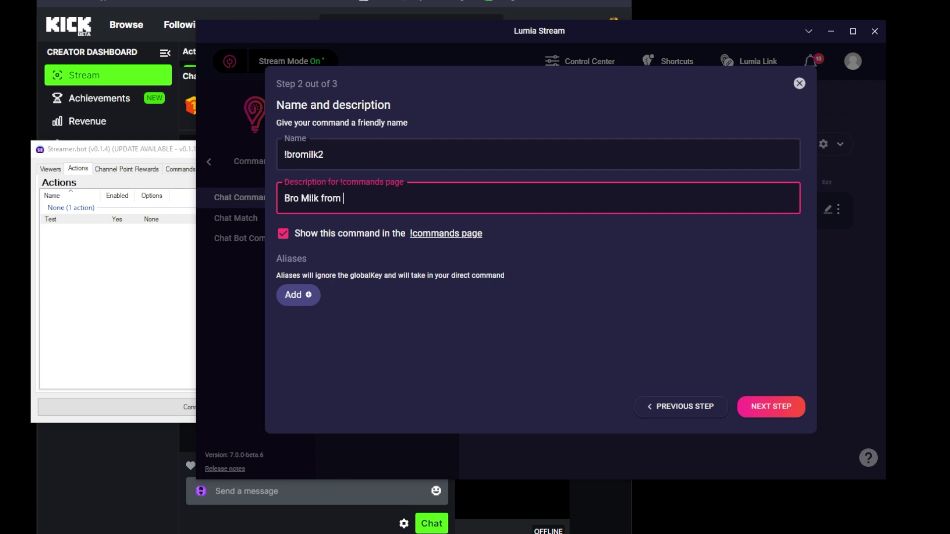
text( Streamerbot)
Step: Keep all user levels allowed and save the !bromilk2 command
click(753, 411)
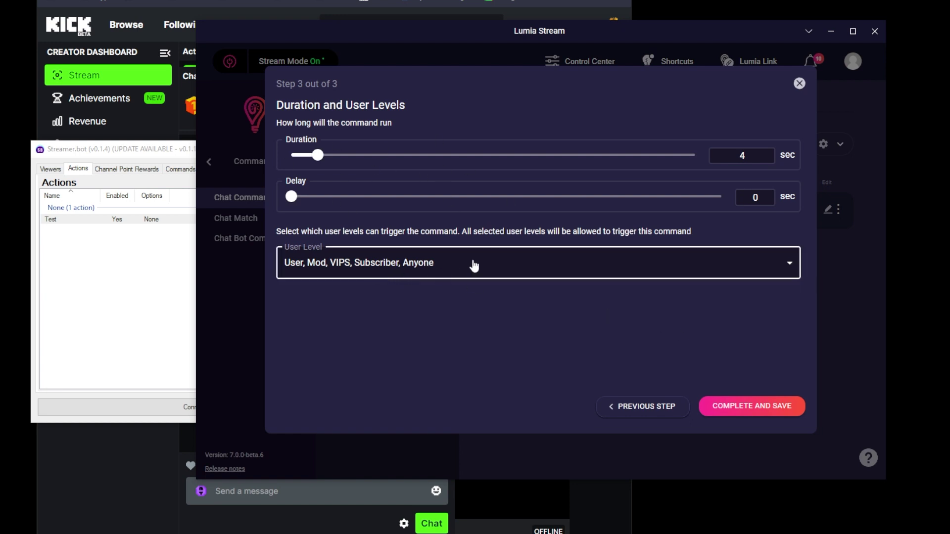
click(393, 266)
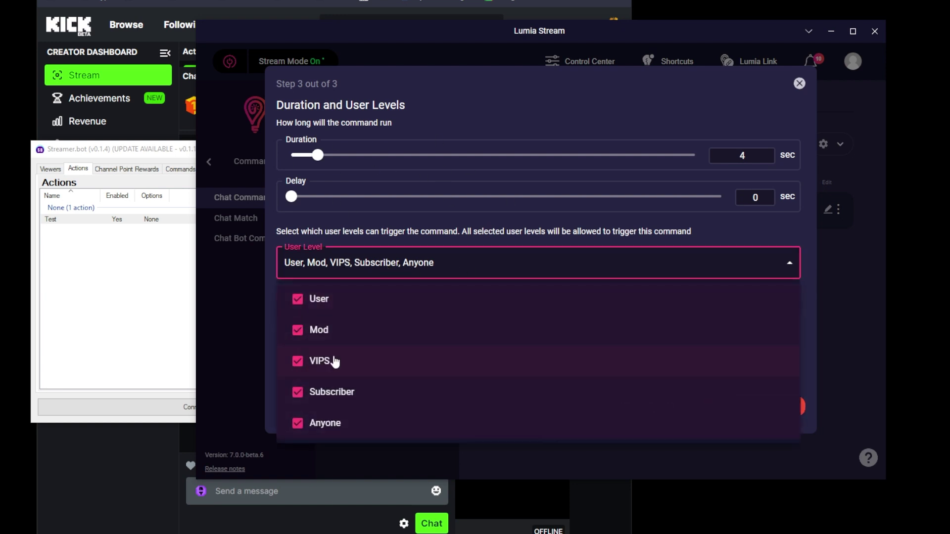
click(556, 230)
click(750, 407)
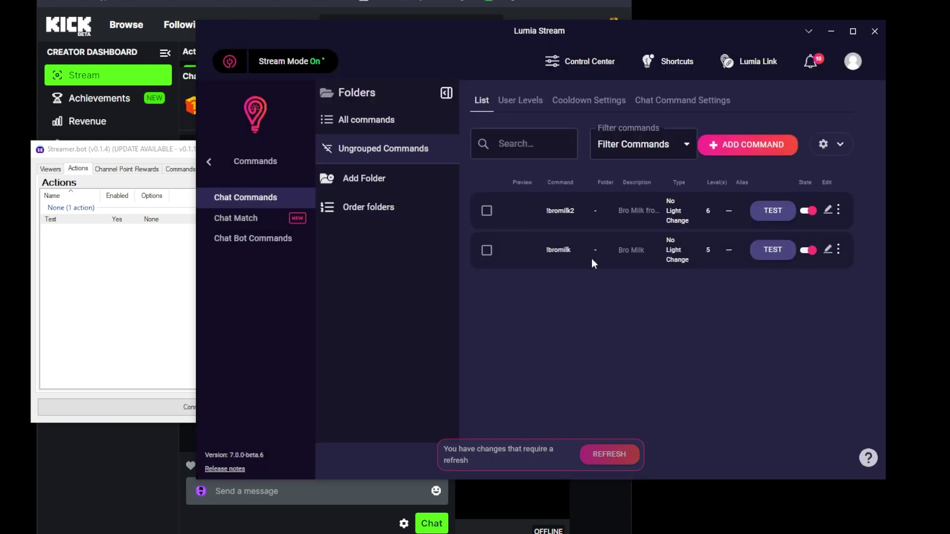
Step: Post !bromilk2 in the Kick chat to test the command
drag(494, 34, 596, 1)
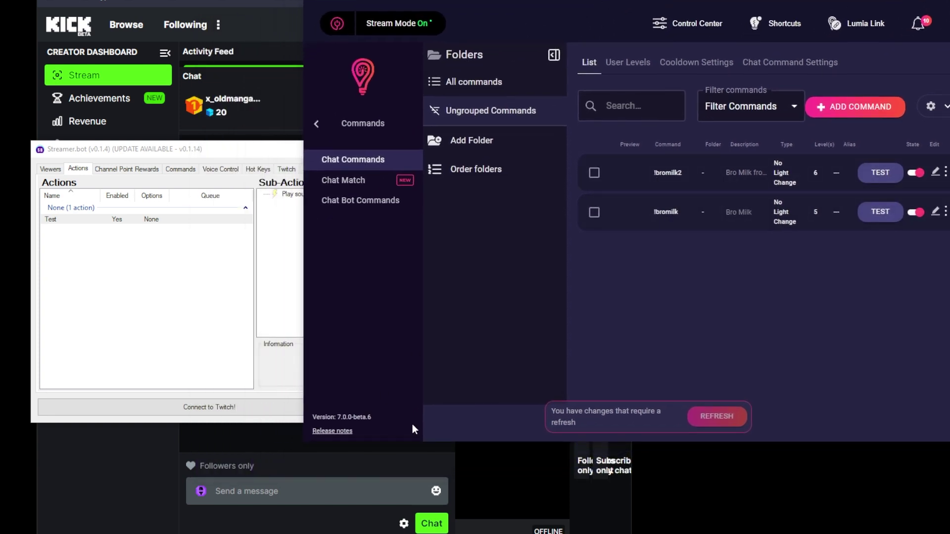
click(283, 492)
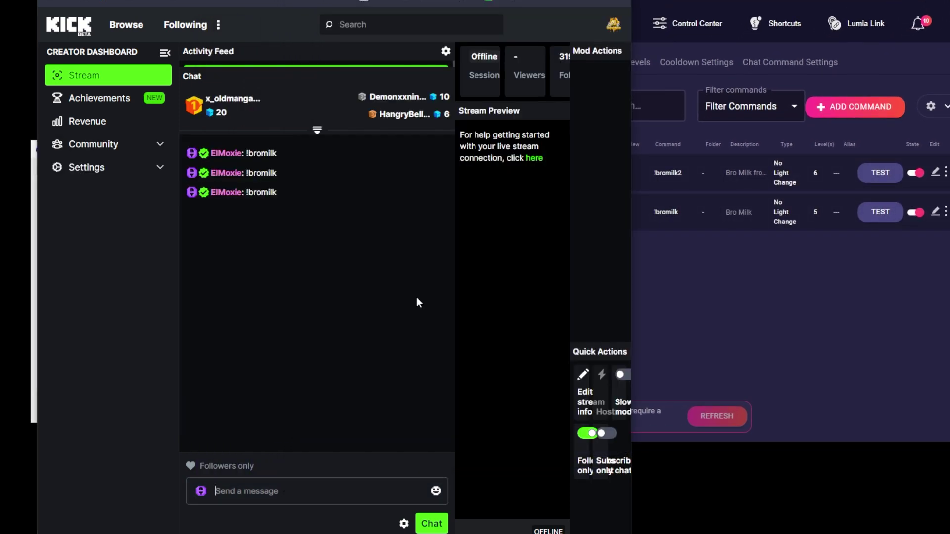
click(739, 275)
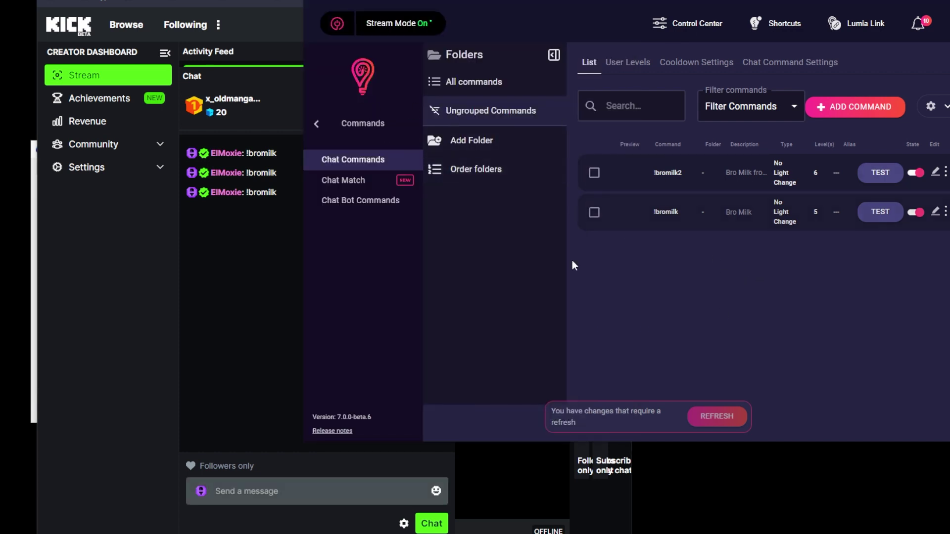
click(243, 482)
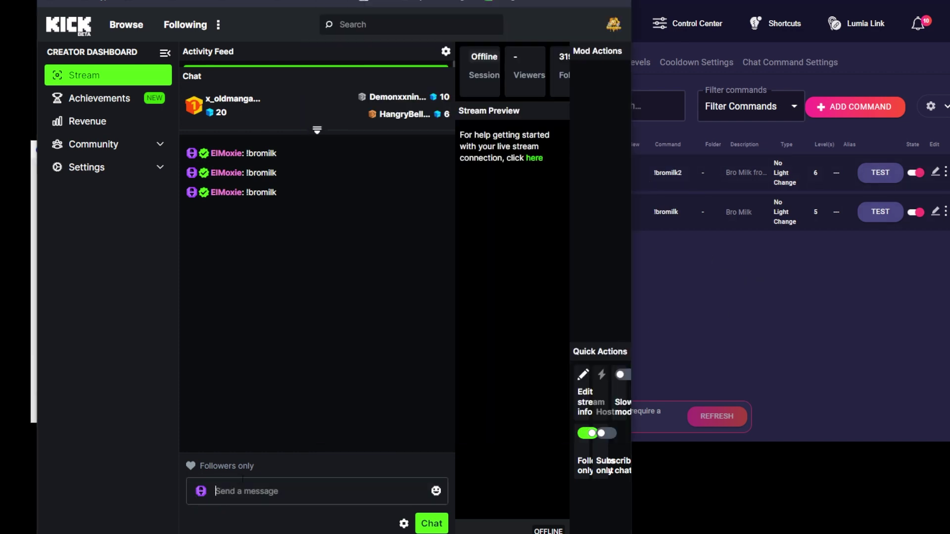
text(!bromilk2)
key(Return)
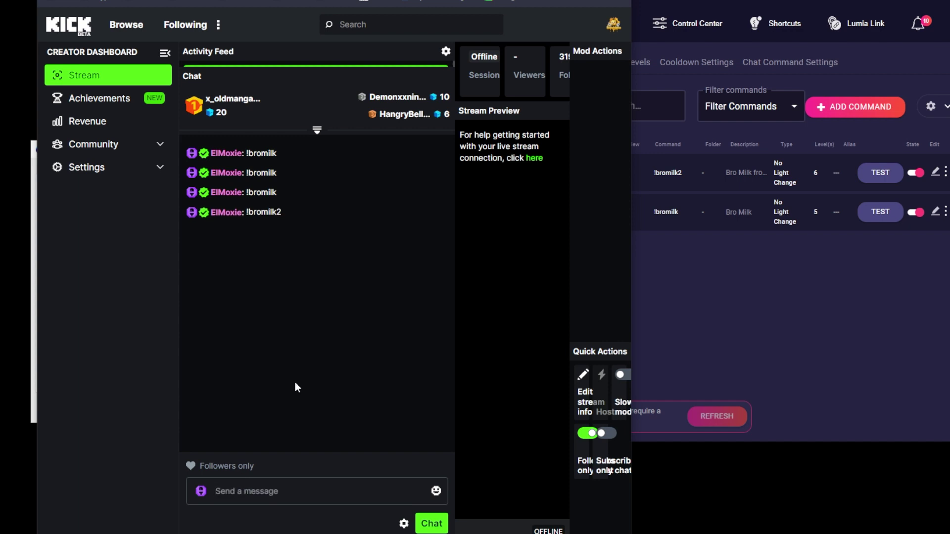
Step: Apply Lumia Stream's pending refresh
click(844, 310)
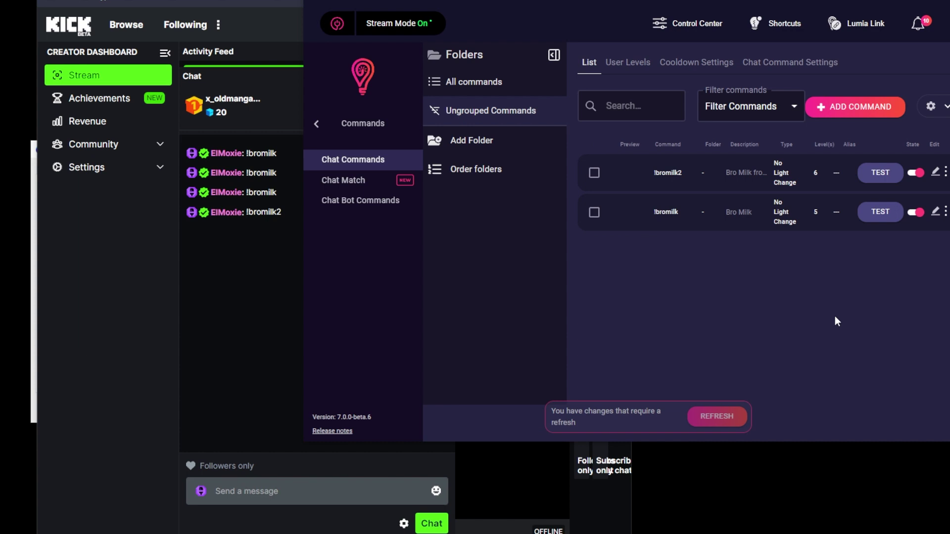
click(709, 412)
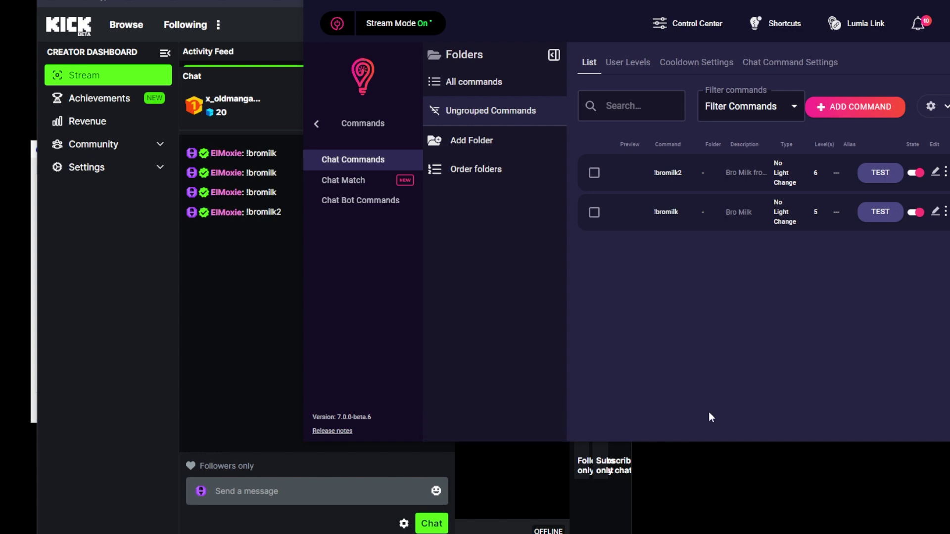
click(266, 488)
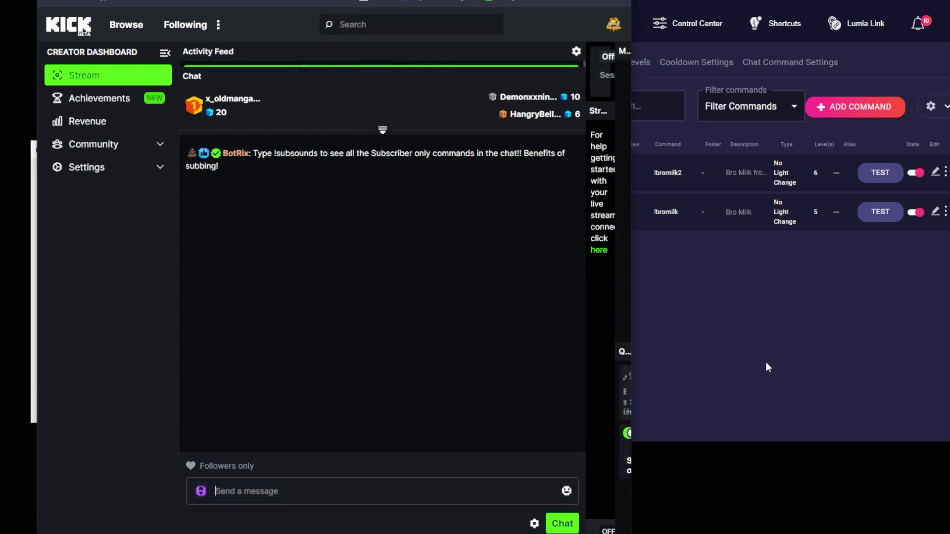
Step: Send !bromilk2 in Kick chat again, then return to Lumia Stream's command list
click(766, 363)
click(445, 481)
click(874, 177)
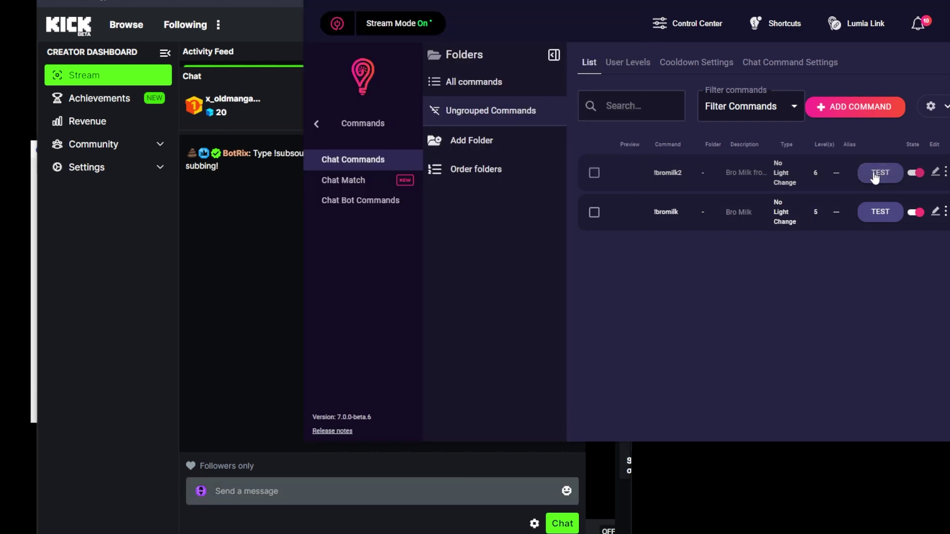
click(270, 495)
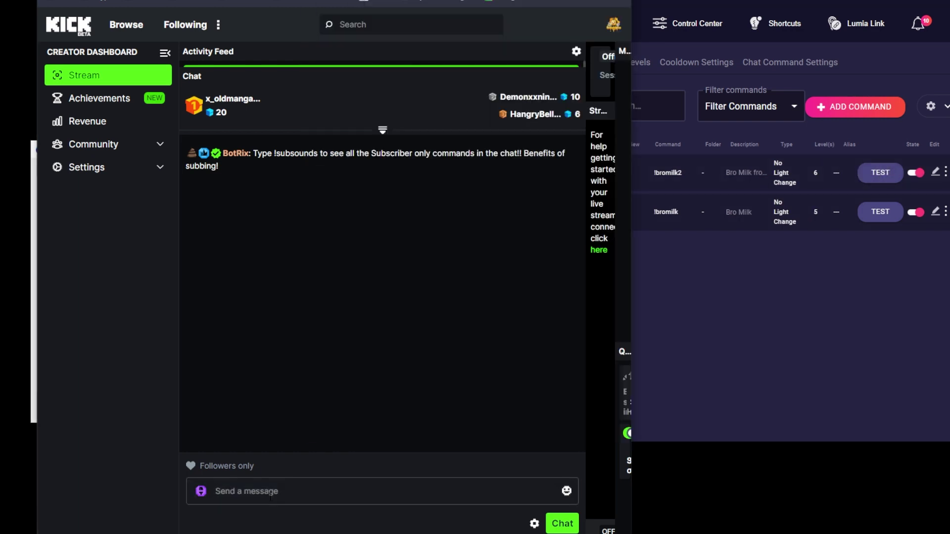
text(!brok)
text(ilk2)
key(Return)
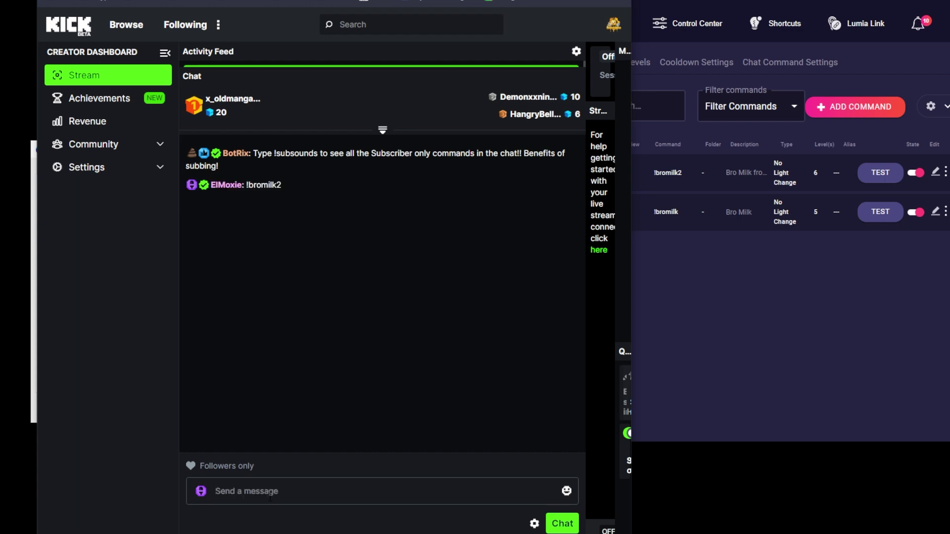
click(704, 318)
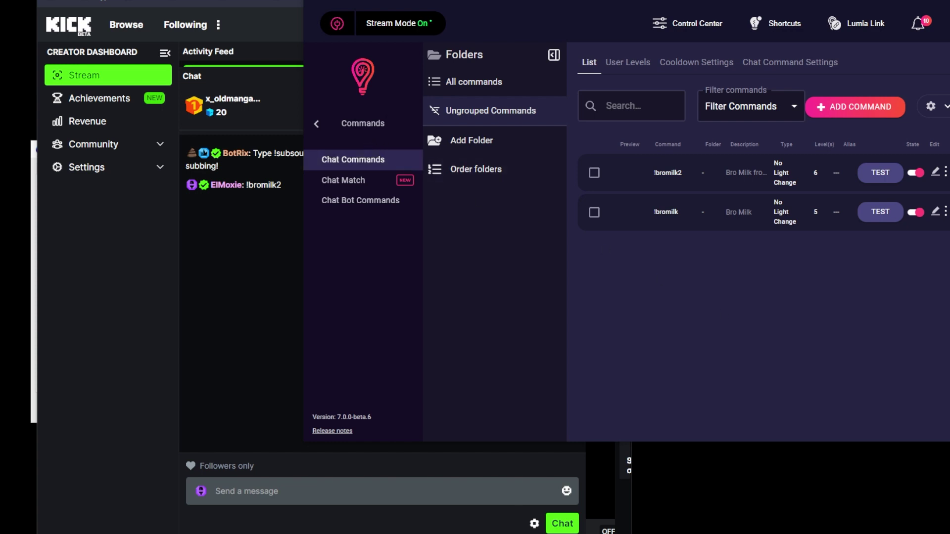
click(317, 123)
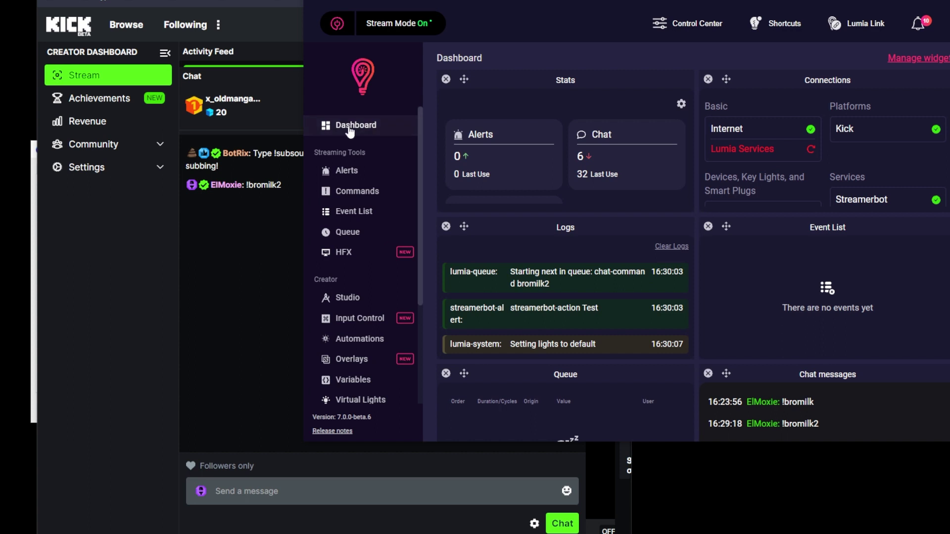
drag(604, 313, 509, 313)
scroll(550, 314, down, 3)
scroll(550, 315, up, 3)
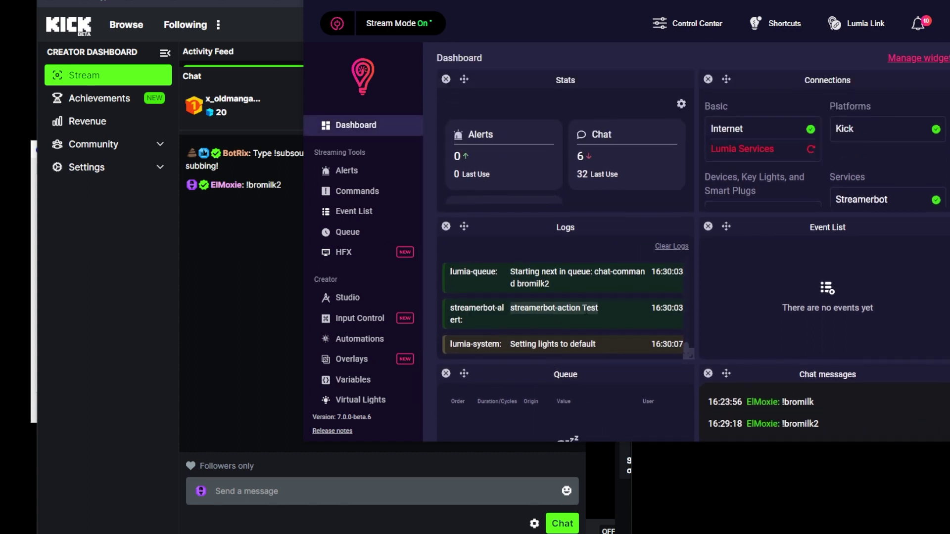
click(570, 285)
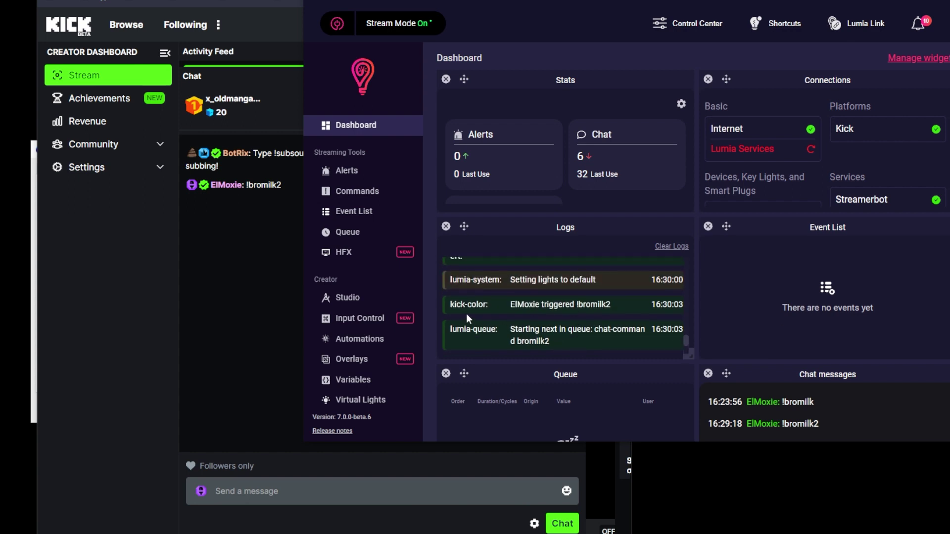
drag(617, 311, 506, 305)
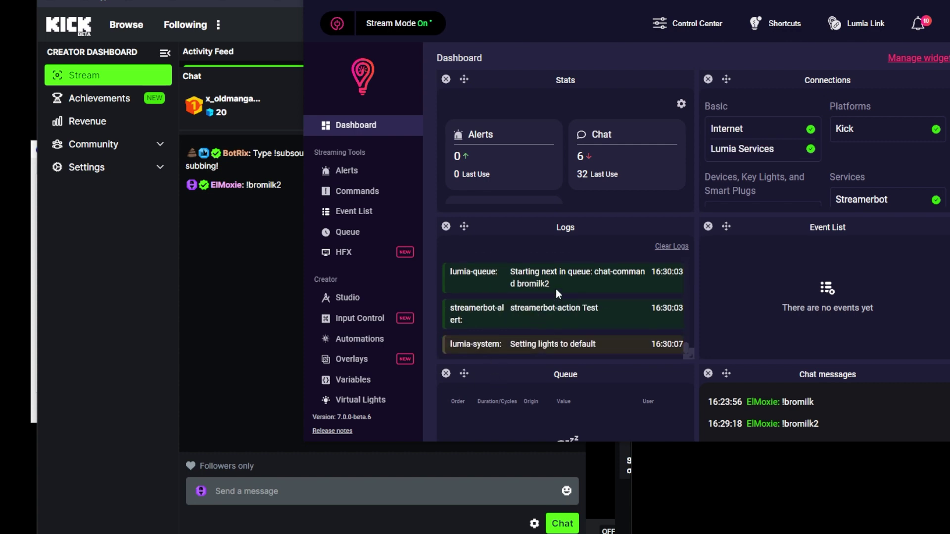
triple_click(556, 289)
drag(606, 314, 511, 311)
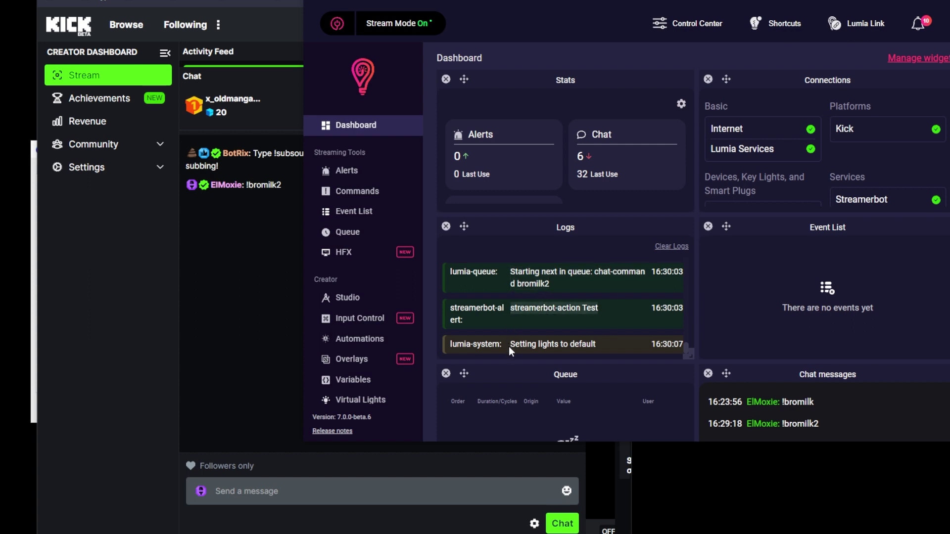